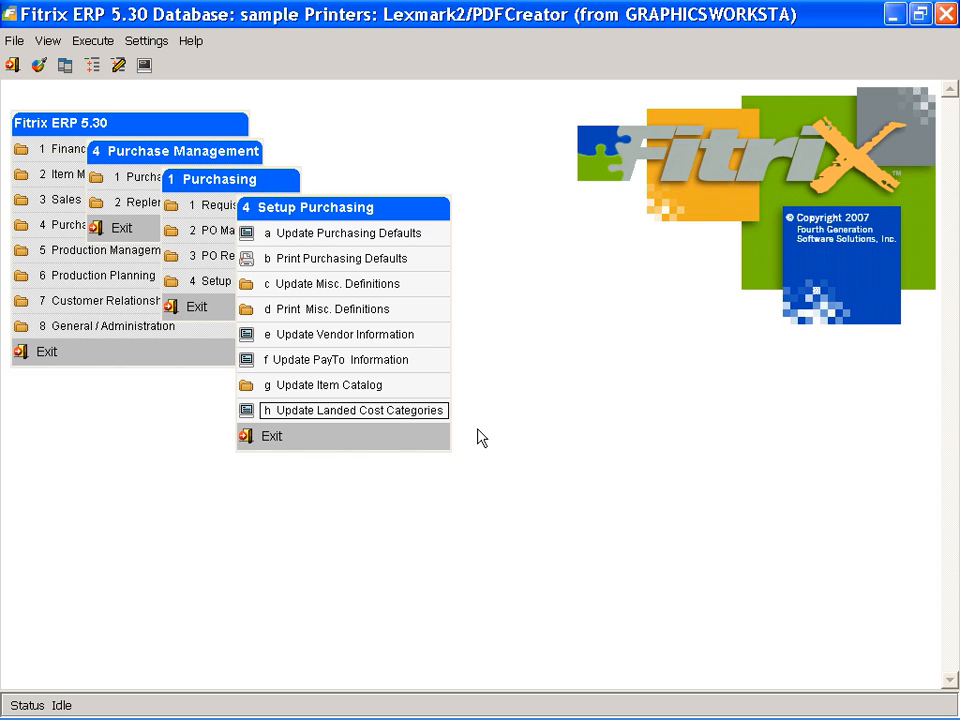
- Open the landed cost categories form and retrieve all existing category records
{"action": "left_click", "coordinate": [366, 418]}
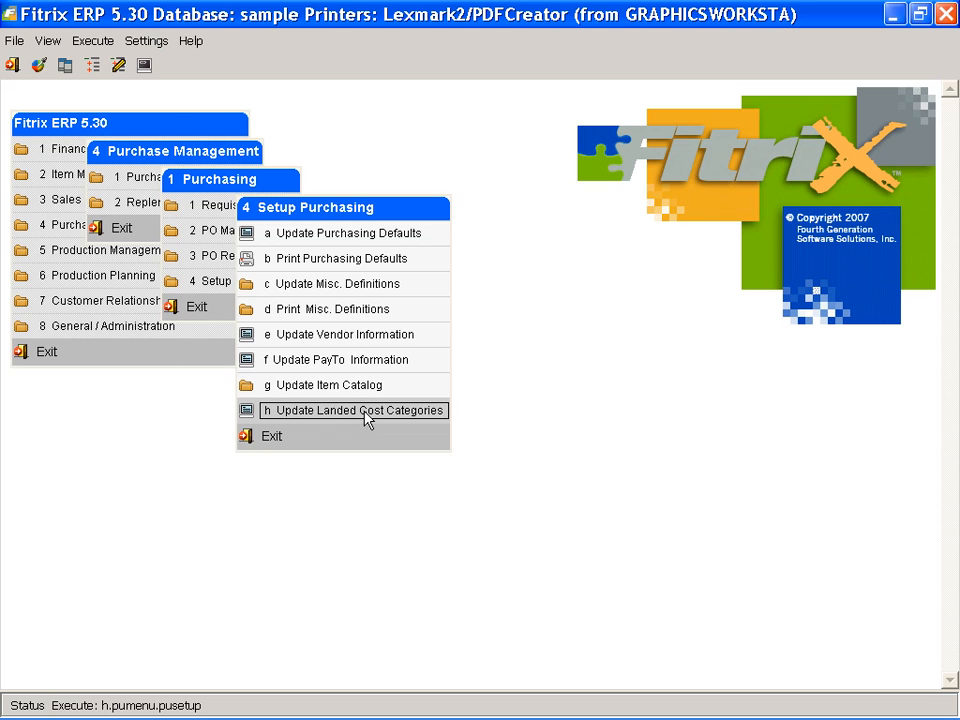
{"action": "left_click", "coordinate": [209, 204]}
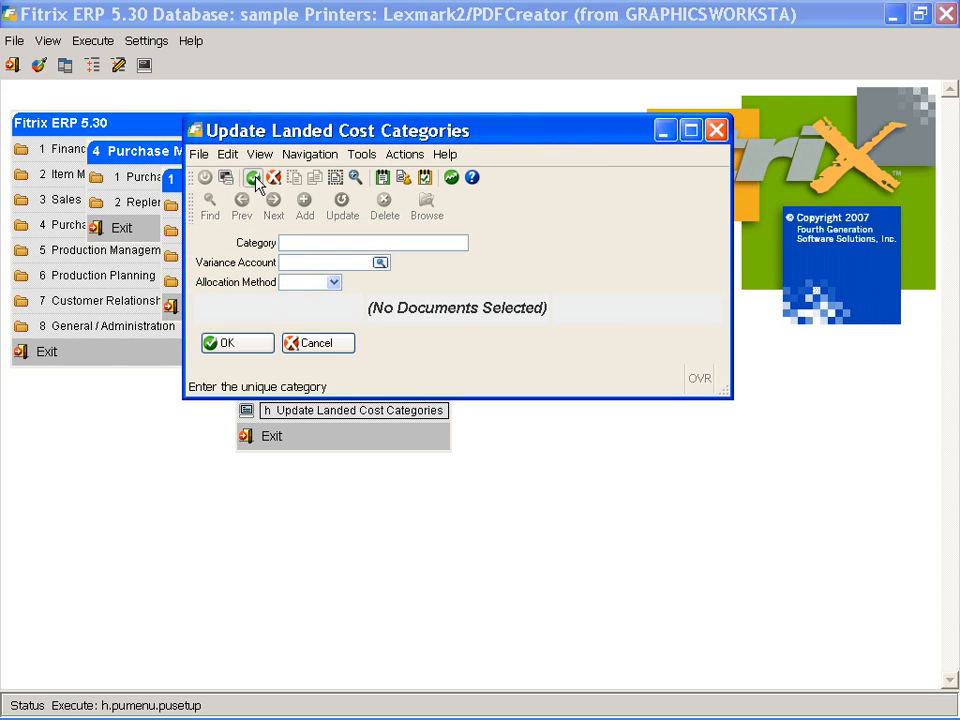
{"action": "left_click", "coordinate": [253, 178]}
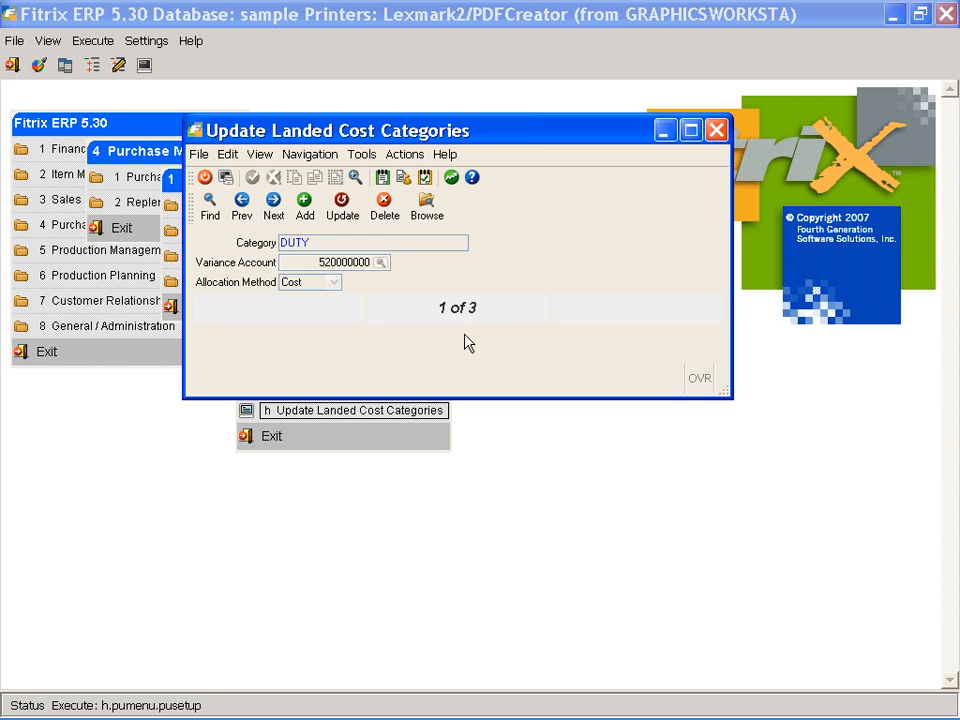
- Examine the DUTY category's variance account and allocation method options in update mode, keeping Cost, and close the form
{"action": "left_click", "coordinate": [342, 200]}
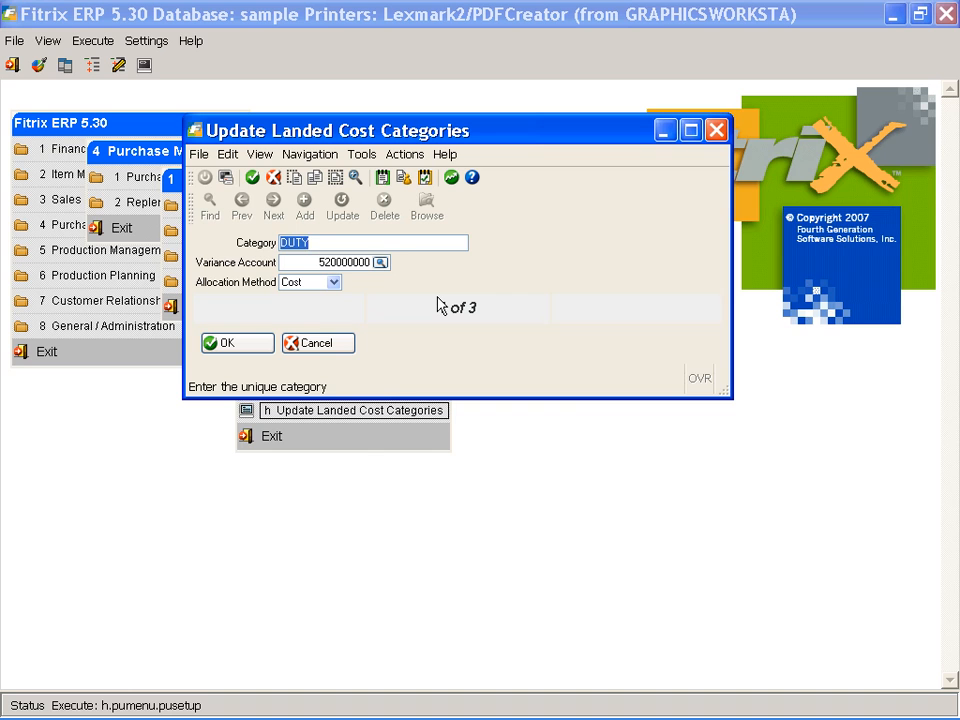
{"action": "key", "text": "Tab"}
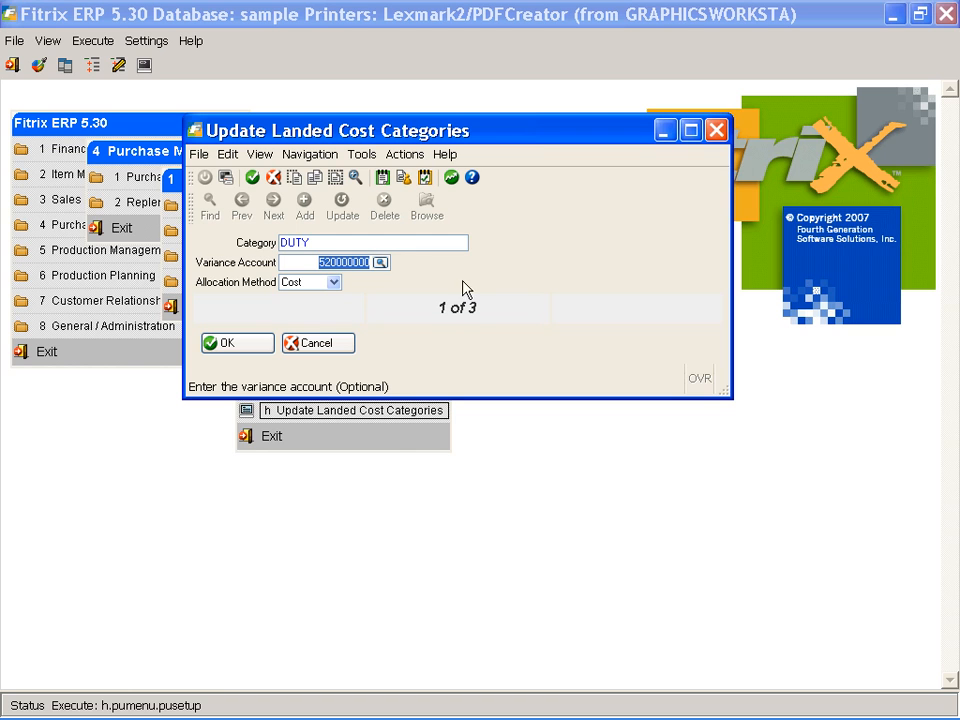
{"action": "left_click", "coordinate": [333, 282]}
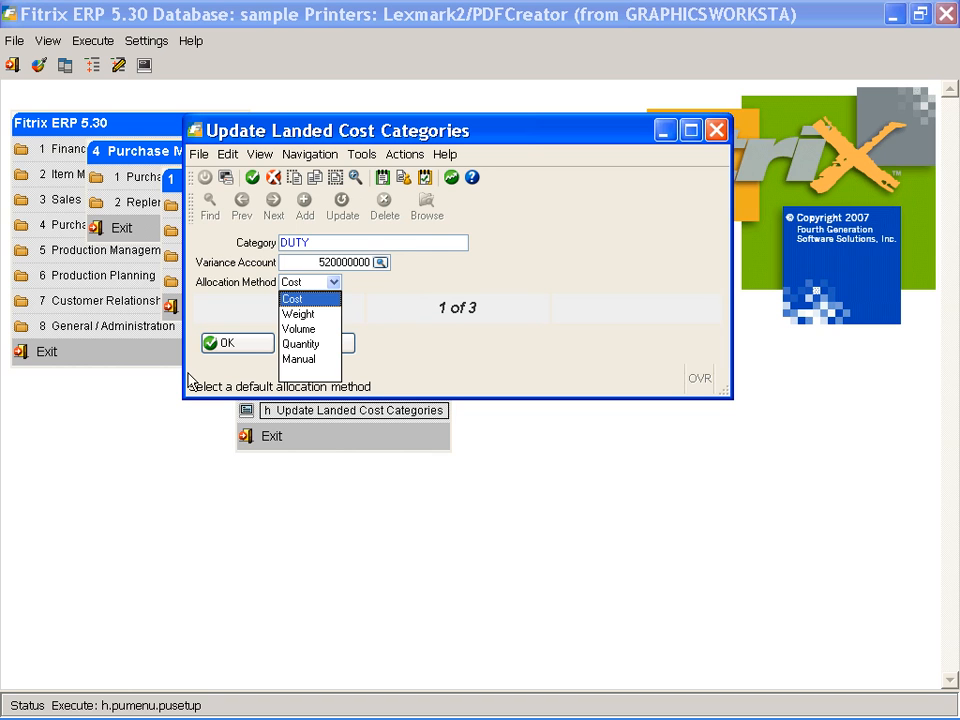
{"action": "left_click", "coordinate": [218, 343]}
{"action": "left_click", "coordinate": [207, 177]}
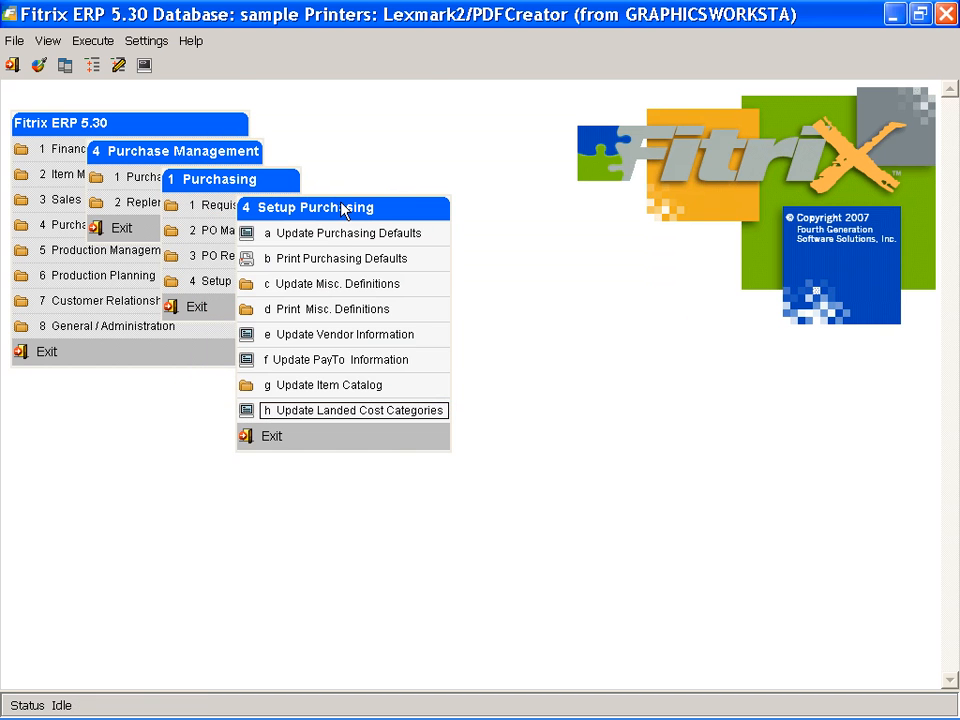
- Open the purchase order update form from PO Maintenance and find the CHAMPION order by its PO number
{"action": "left_click", "coordinate": [335, 436]}
{"action": "left_click", "coordinate": [292, 232]}
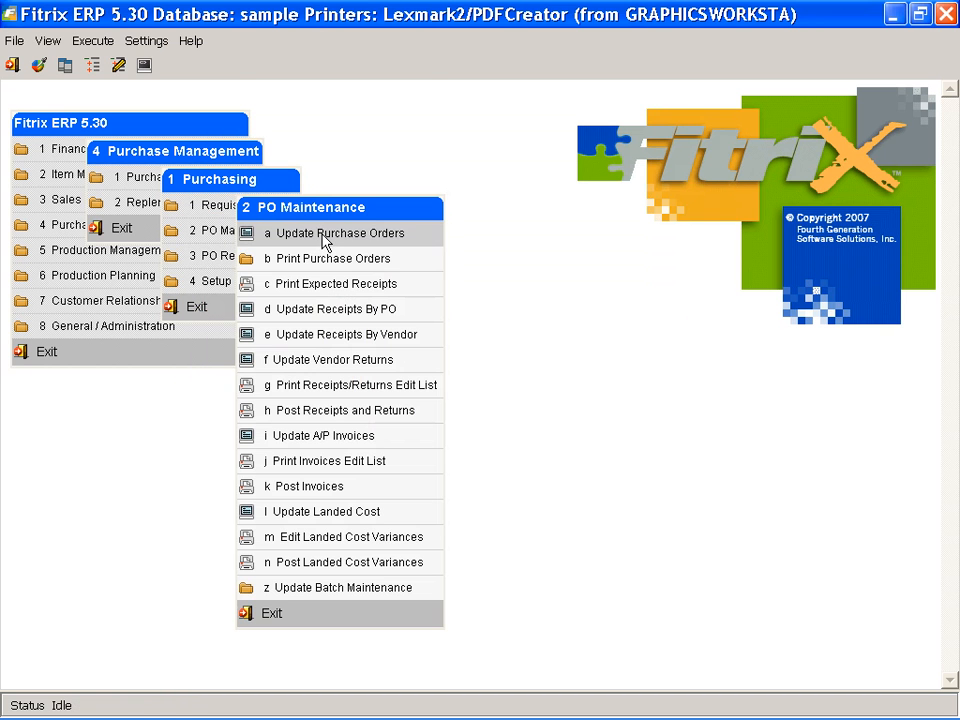
{"action": "left_click", "coordinate": [332, 240]}
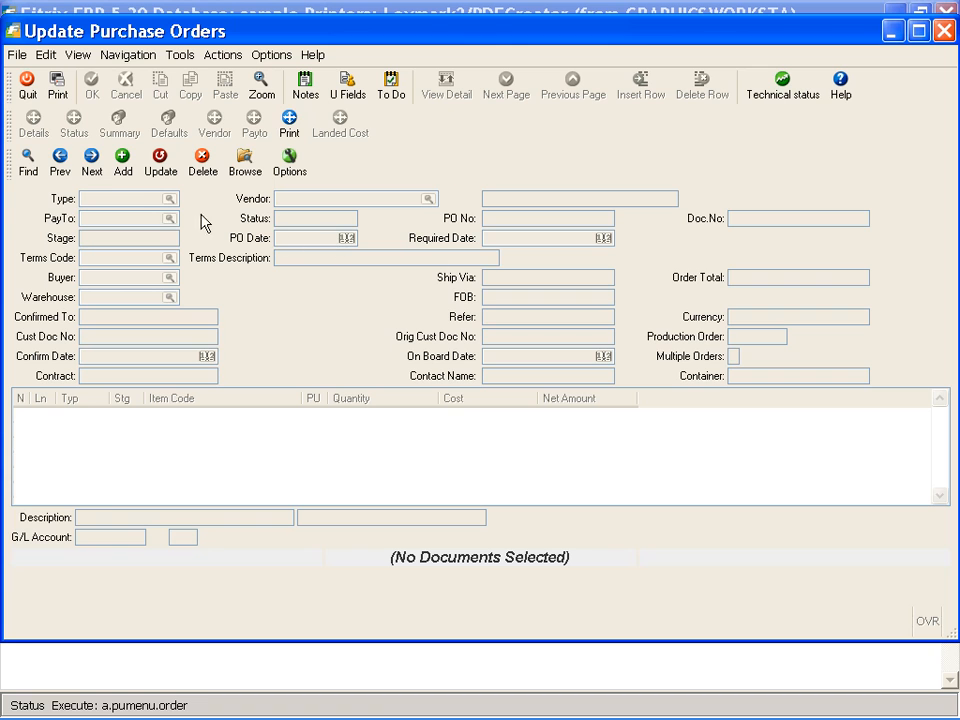
{"action": "left_click", "coordinate": [123, 162]}
{"action": "left_click", "coordinate": [507, 217]}
{"action": "type", "text": "1696"}
{"action": "key", "text": "Return"}
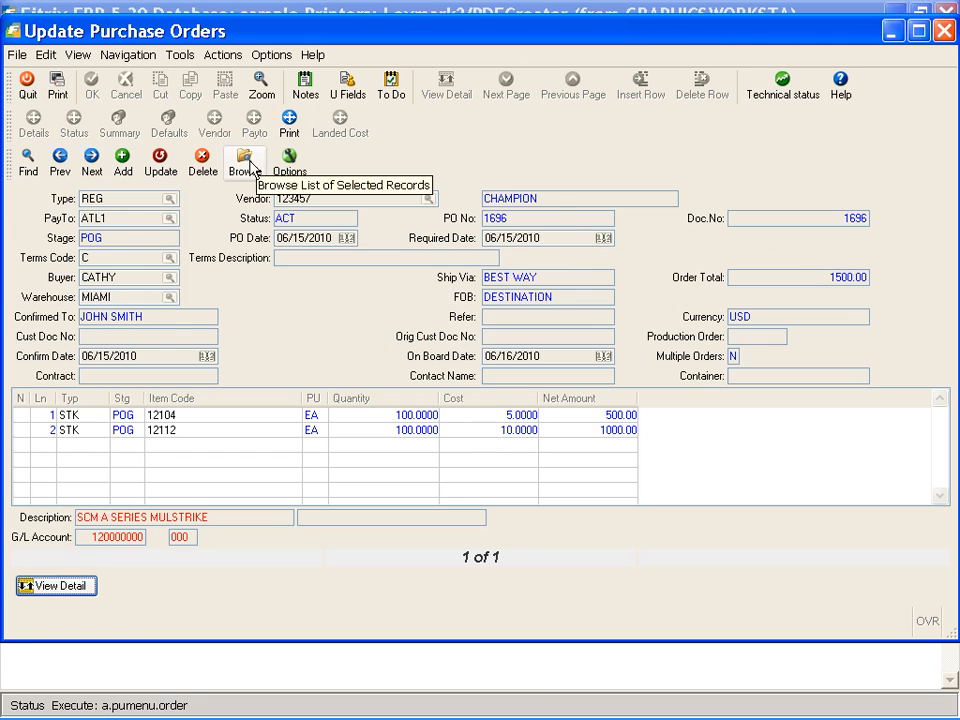
- Open the purchase order for updating and review its DUTY landed cost line
{"action": "left_click", "coordinate": [157, 163]}
{"action": "left_click", "coordinate": [342, 130]}
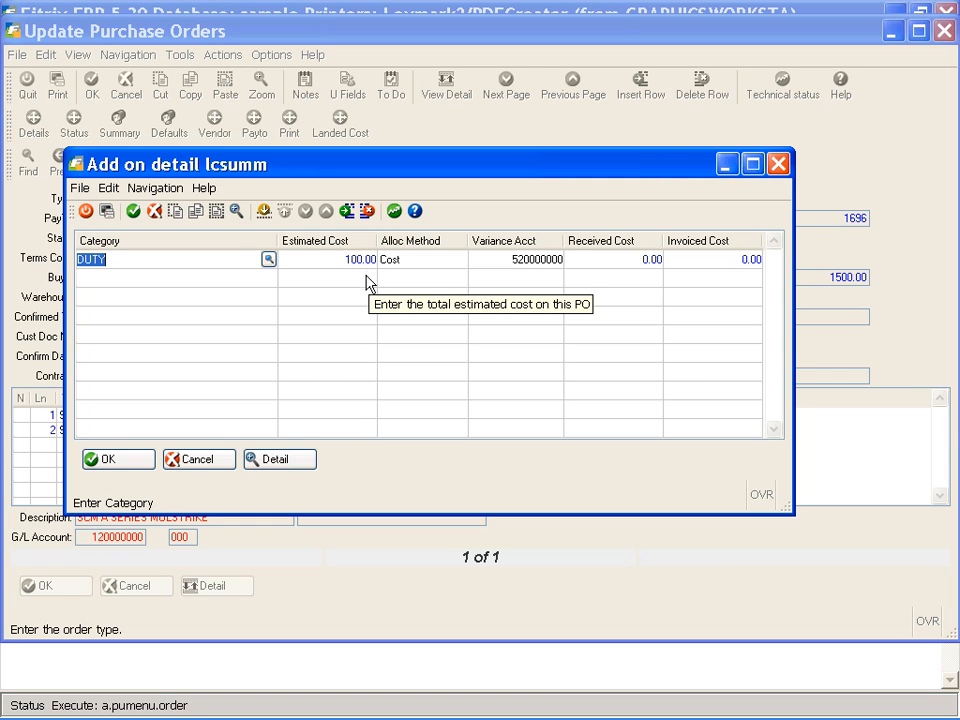
{"action": "left_click", "coordinate": [133, 461]}
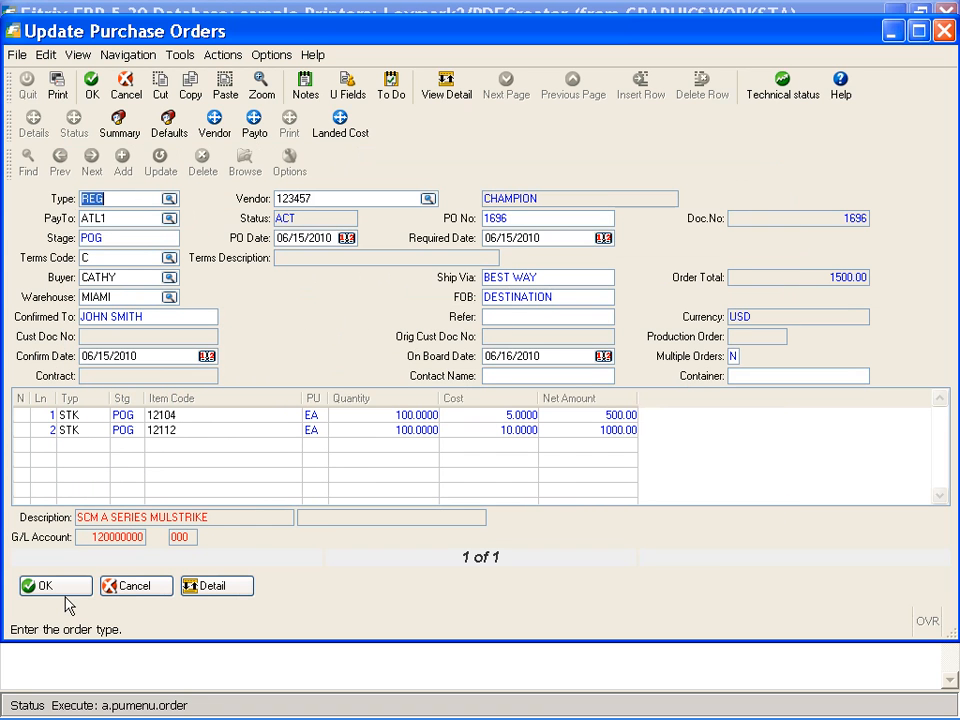
- Set the purchase order's stage to ORD and save the order
{"action": "left_click", "coordinate": [60, 590]}
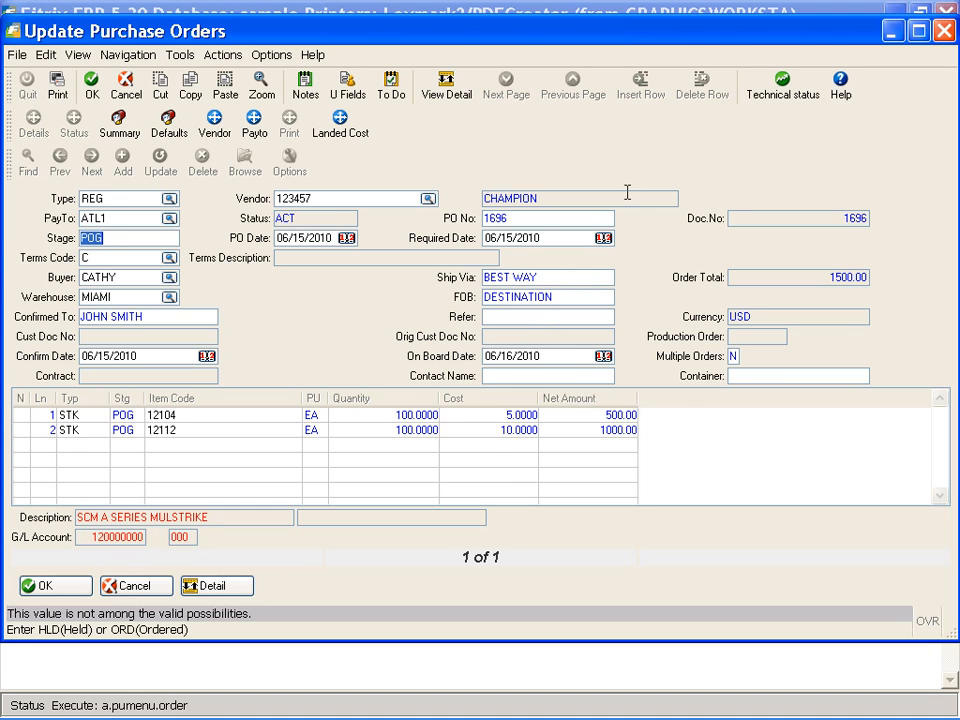
{"action": "right_click", "coordinate": [510, 215]}
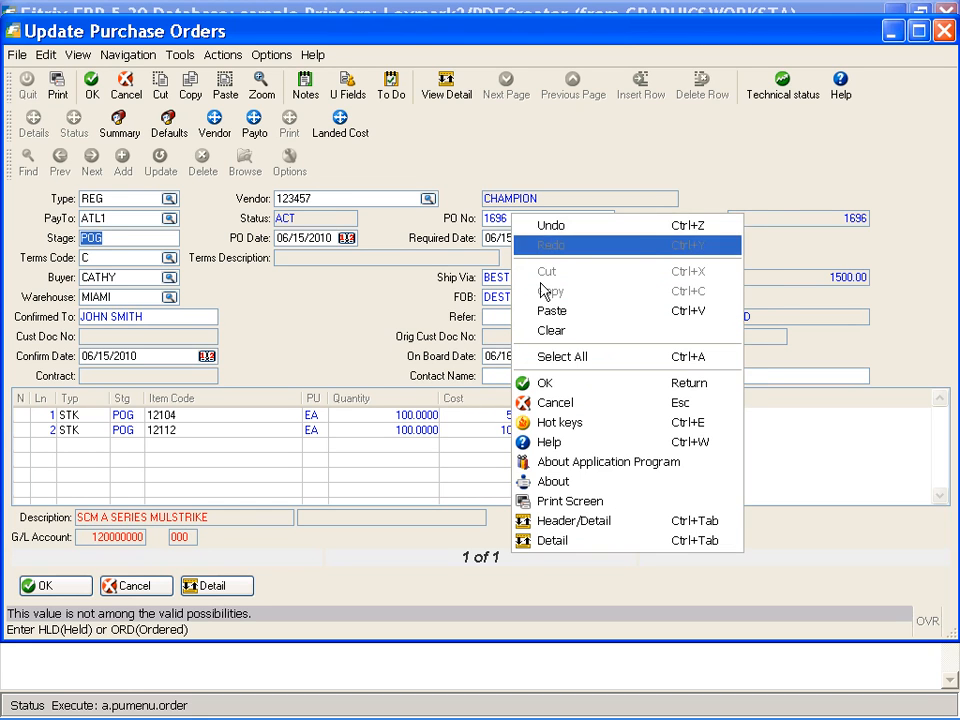
{"action": "left_click", "coordinate": [492, 305]}
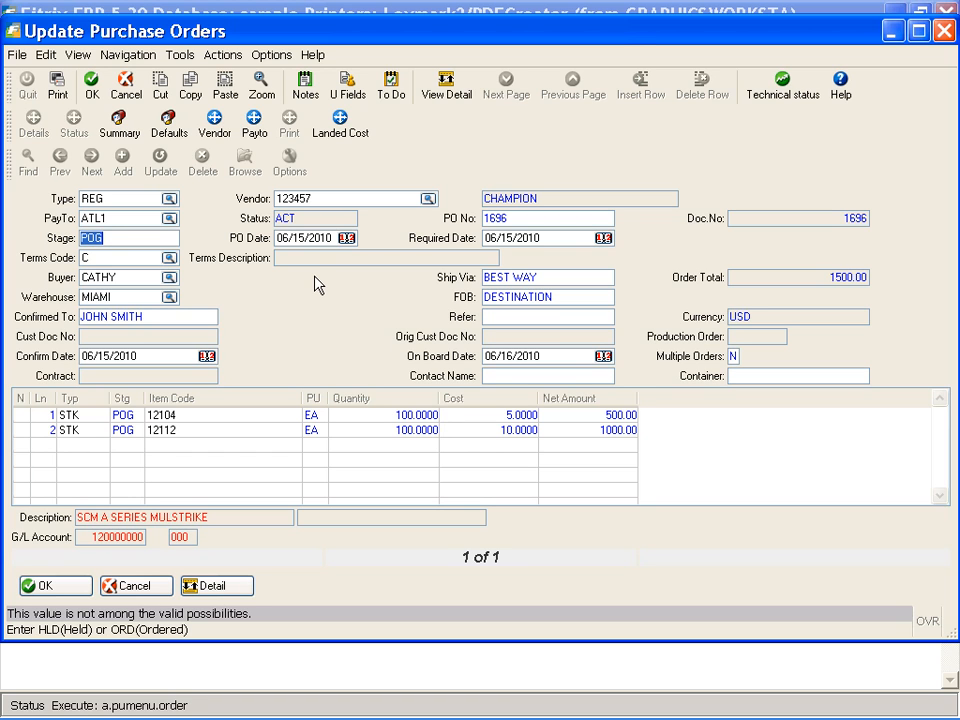
{"action": "type", "text": "ORD"}
{"action": "key", "text": "Return"}
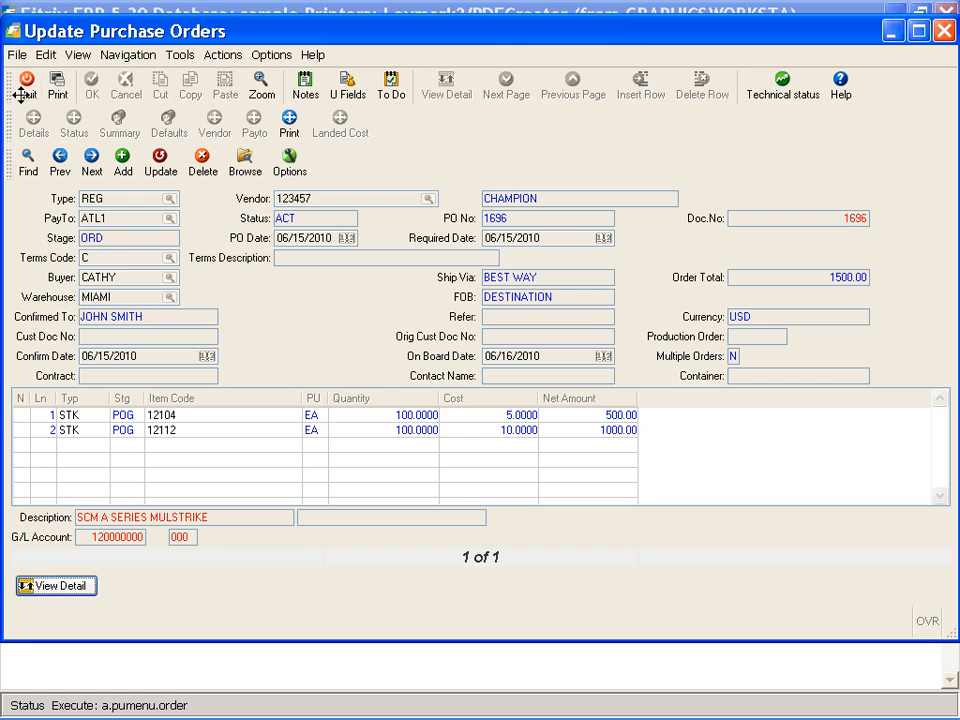
- Copy the saved order's PO number and quit the purchase order form
{"action": "right_click", "coordinate": [491, 216]}
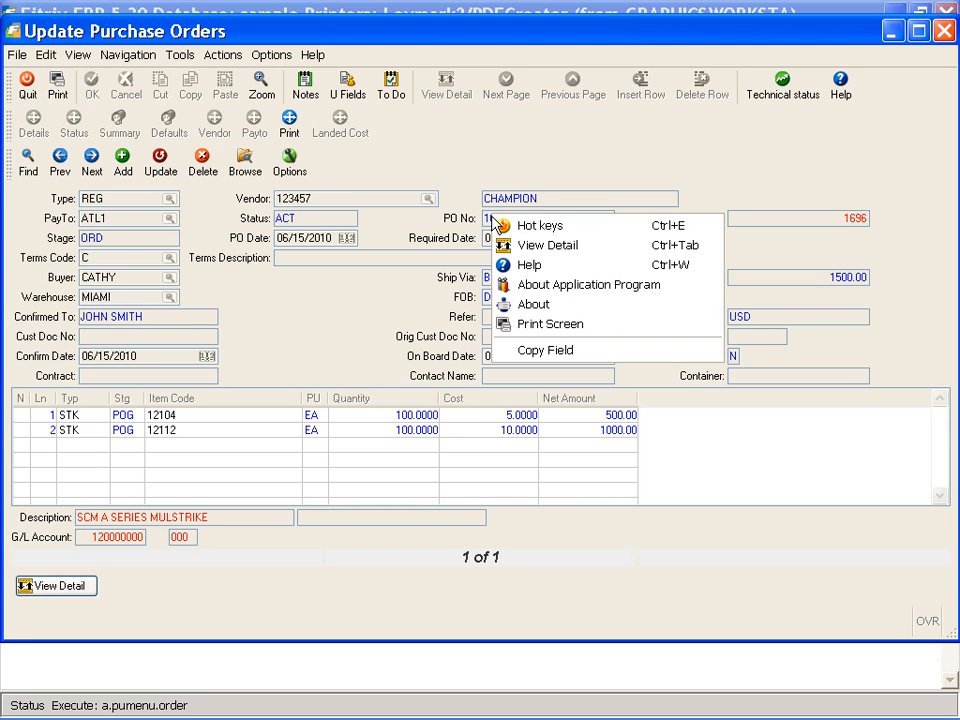
{"action": "left_click", "coordinate": [548, 350]}
{"action": "left_click", "coordinate": [27, 80]}
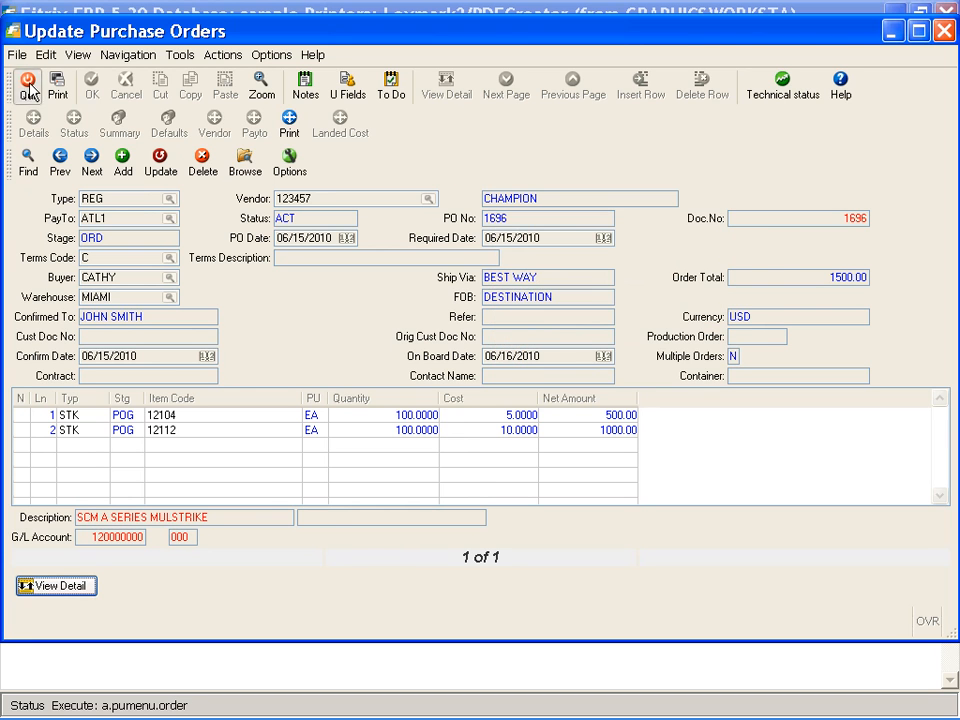
- Add a receipt by PO using the copied PO number, with Auto Rvd set to Y for all remaining quantities
{"action": "left_click", "coordinate": [376, 316]}
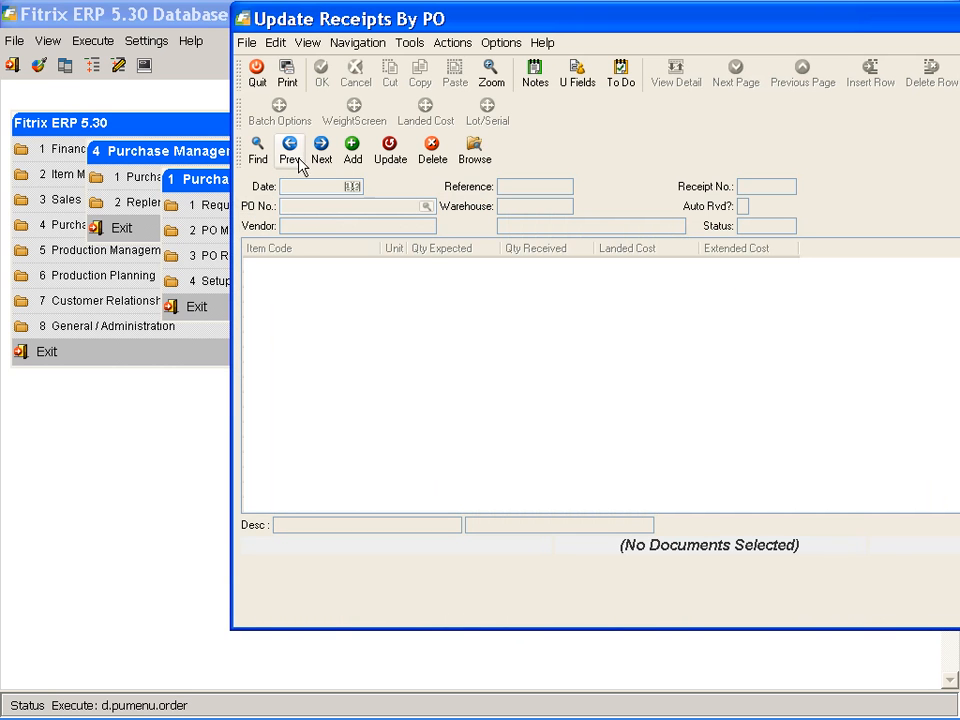
{"action": "left_click", "coordinate": [354, 152]}
{"action": "left_click", "coordinate": [289, 205]}
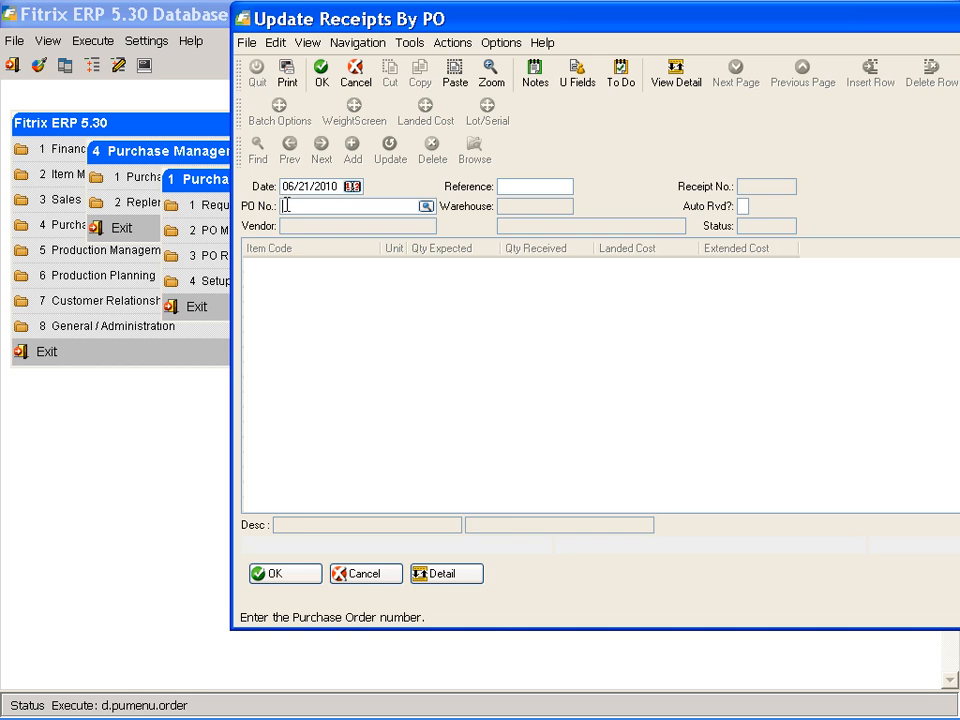
{"action": "right_click", "coordinate": [288, 205]}
{"action": "left_click", "coordinate": [326, 298]}
{"action": "key", "text": "Tab"}
{"action": "type", "text": "Y"}
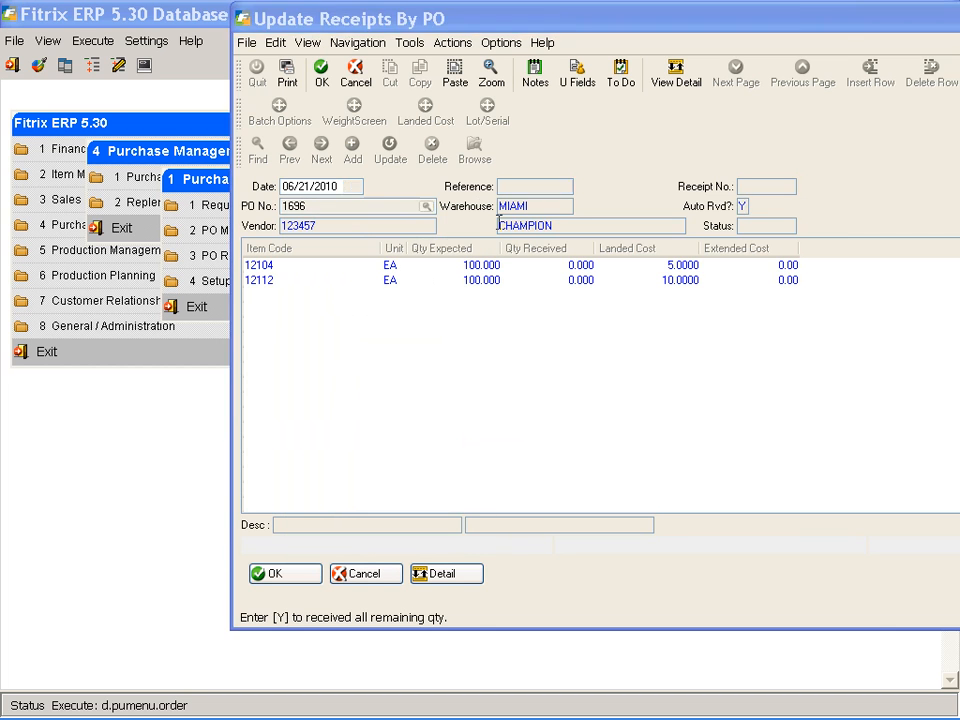
{"action": "key", "text": "Return"}
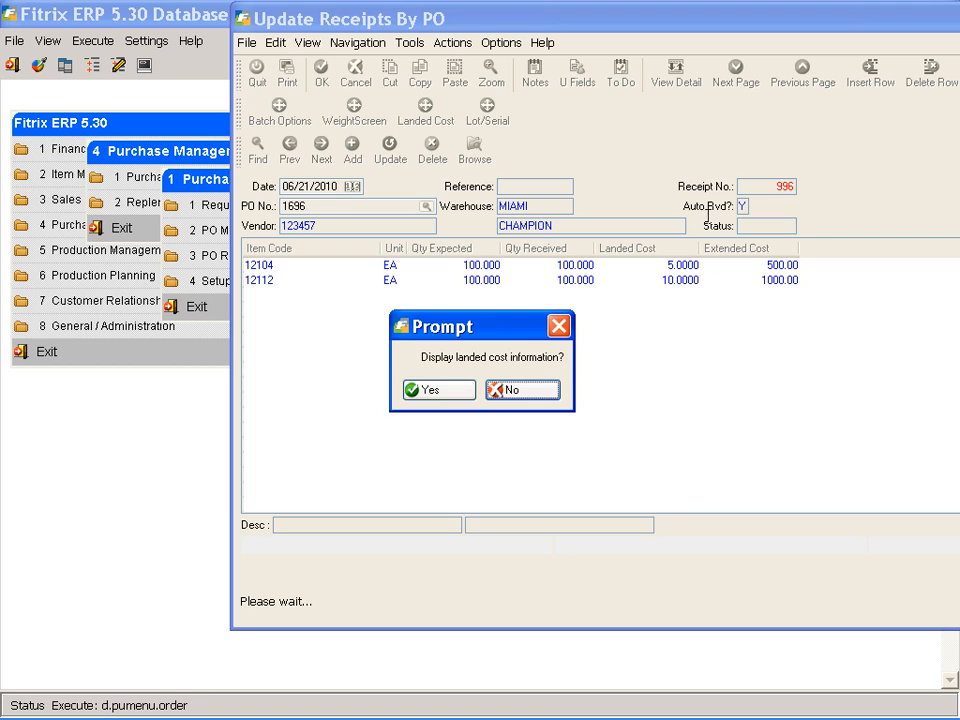
- Display the receipt's landed cost information, set the DUTY received cost to 200, and quit the receipts form
{"action": "left_click", "coordinate": [455, 392]}
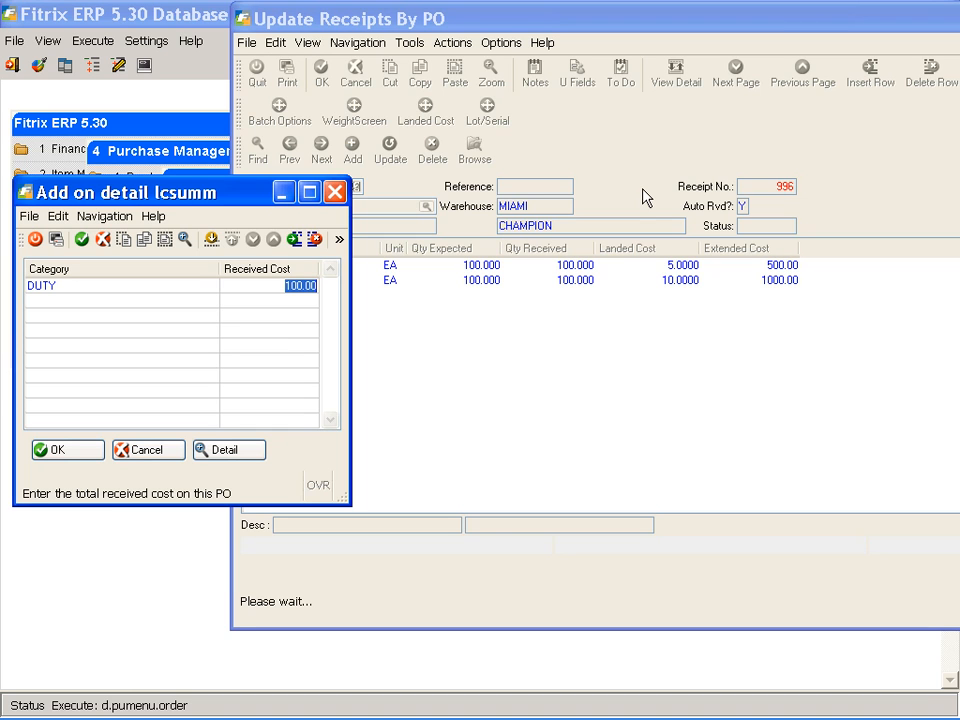
{"action": "type", "text": "200"}
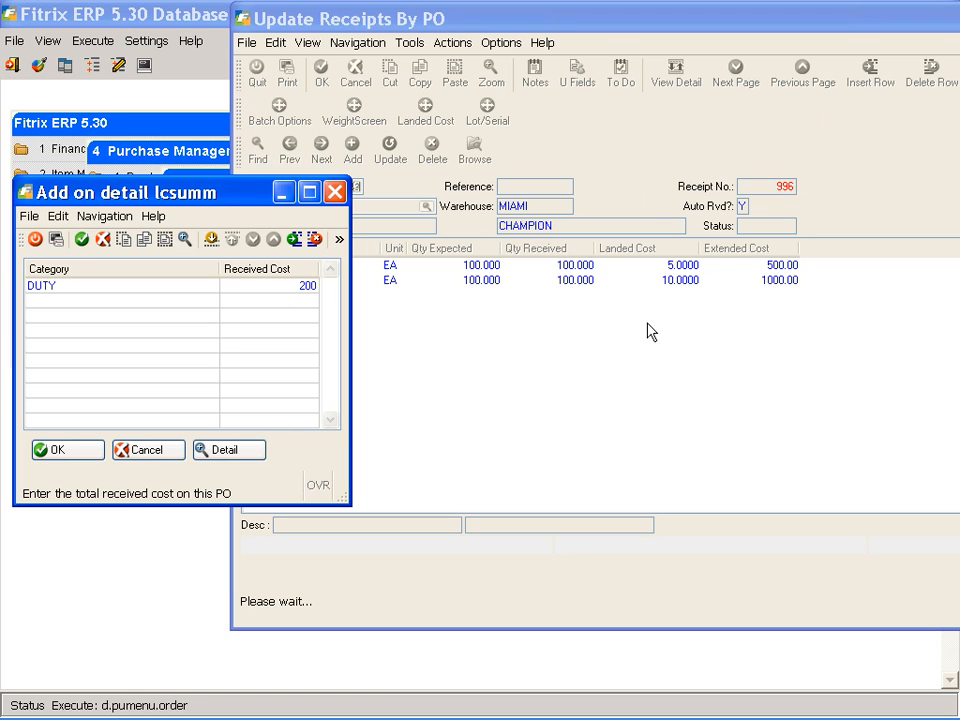
{"action": "left_click", "coordinate": [95, 455]}
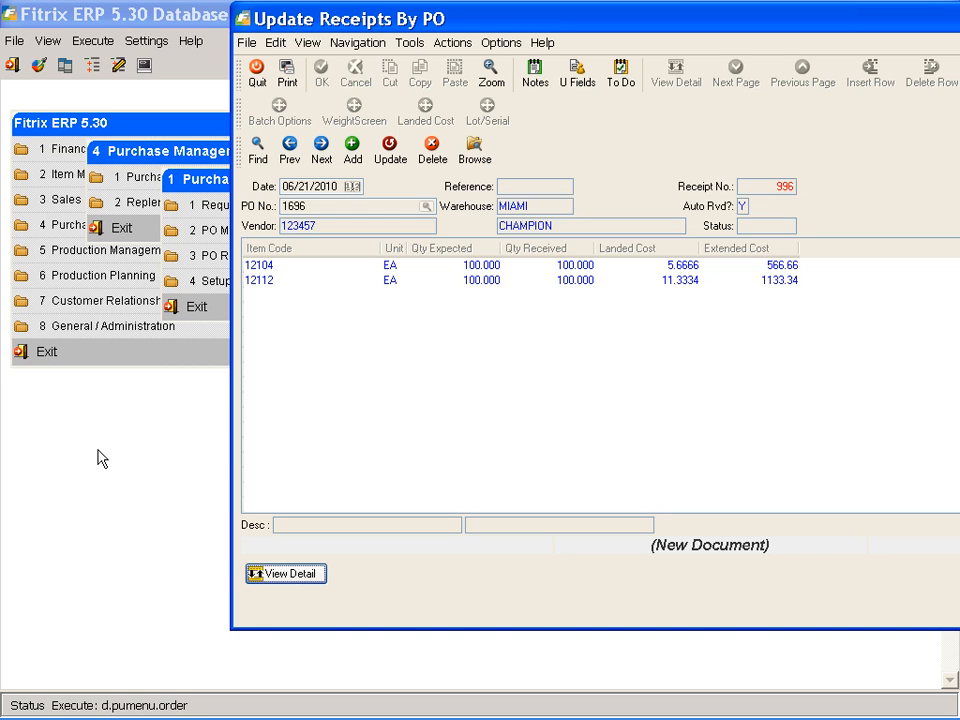
{"action": "left_click", "coordinate": [258, 70]}
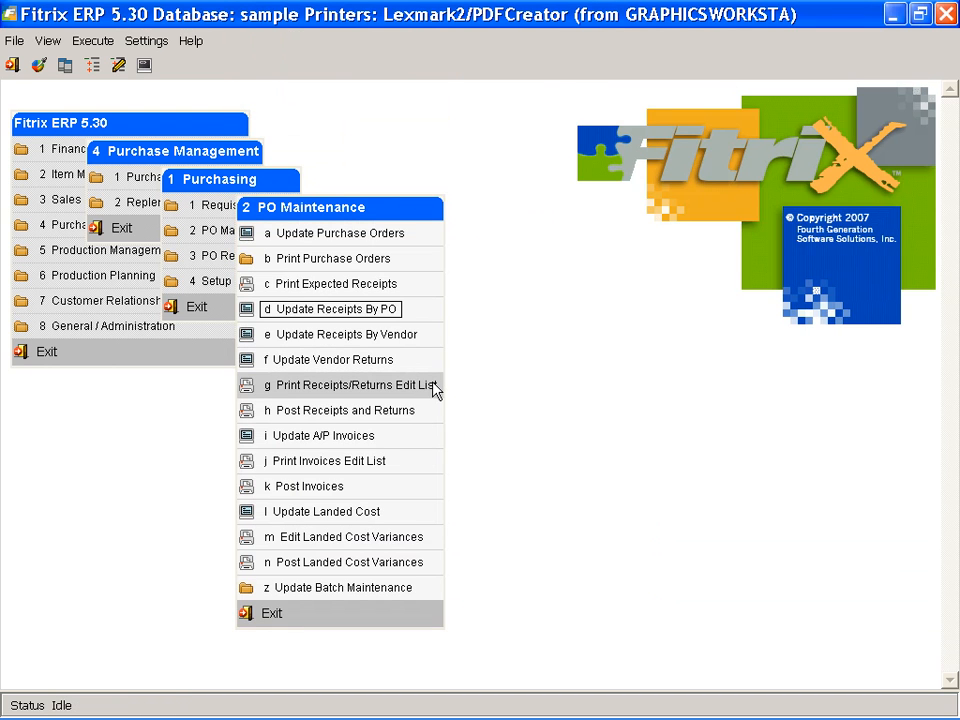
- Run the receipts edit list to the screen pager for the copied order number, review it, and close it
{"action": "left_click", "coordinate": [436, 390]}
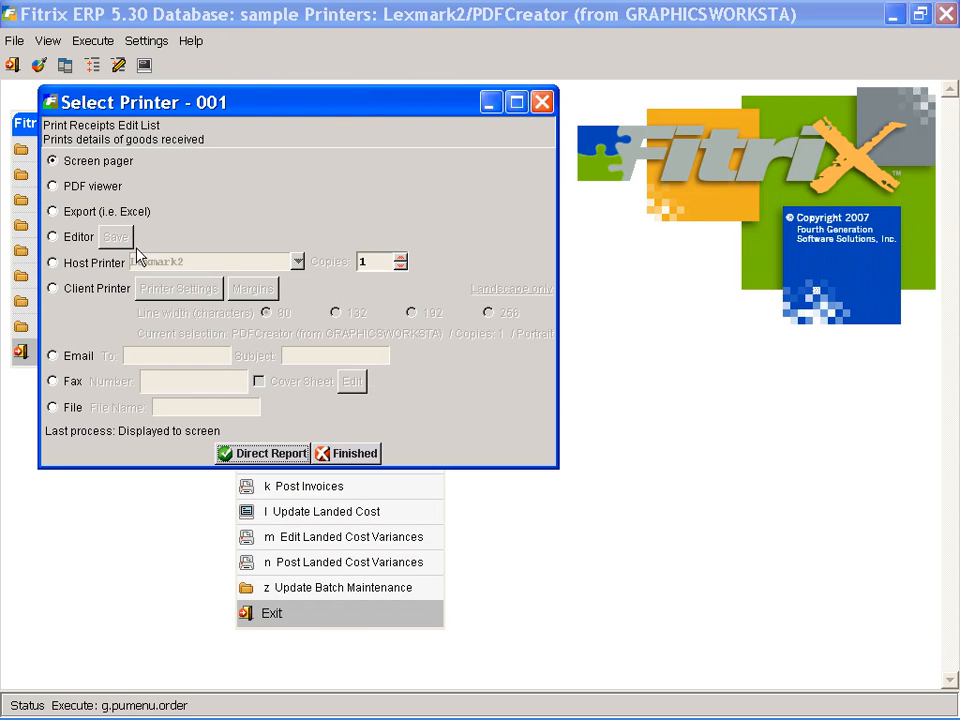
{"action": "left_click", "coordinate": [278, 453]}
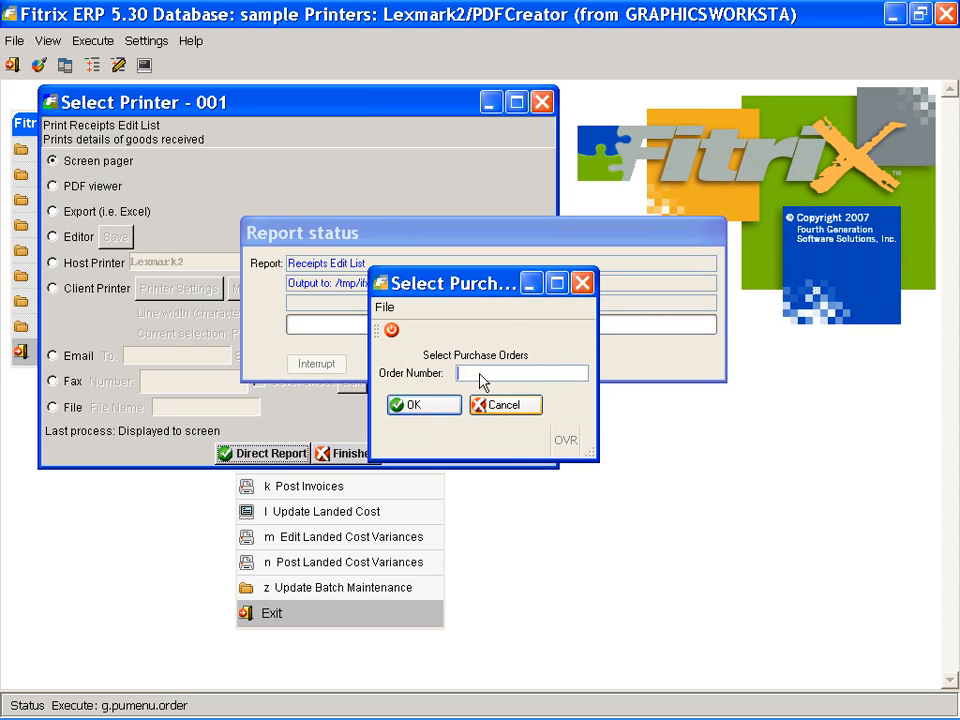
{"action": "right_click", "coordinate": [466, 373]}
{"action": "left_click", "coordinate": [511, 466]}
{"action": "left_click", "coordinate": [446, 408]}
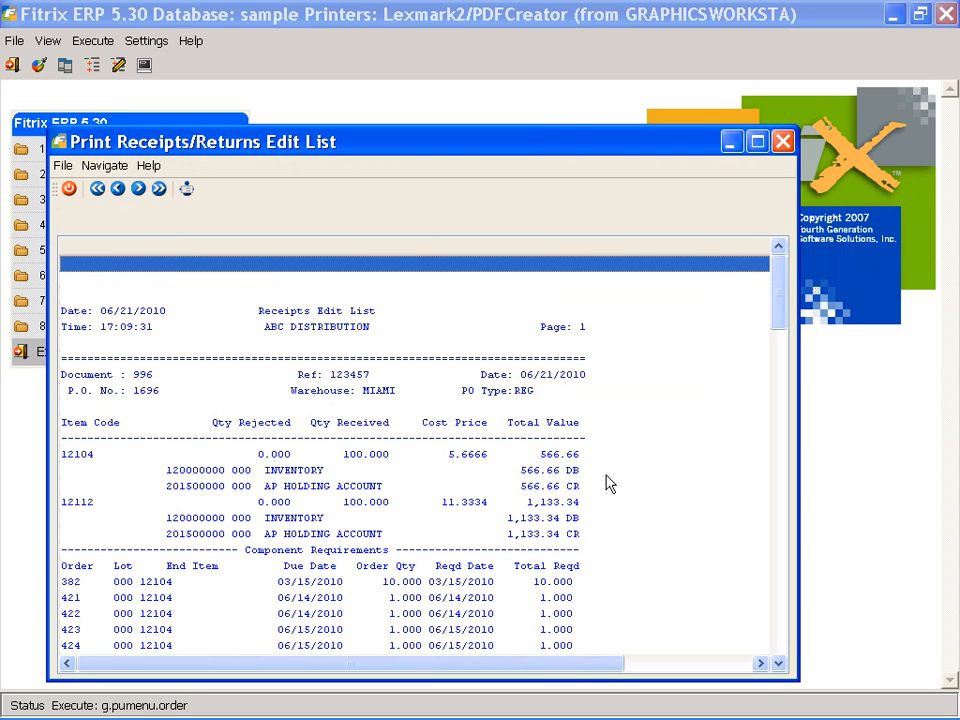
{"action": "left_click", "coordinate": [69, 189]}
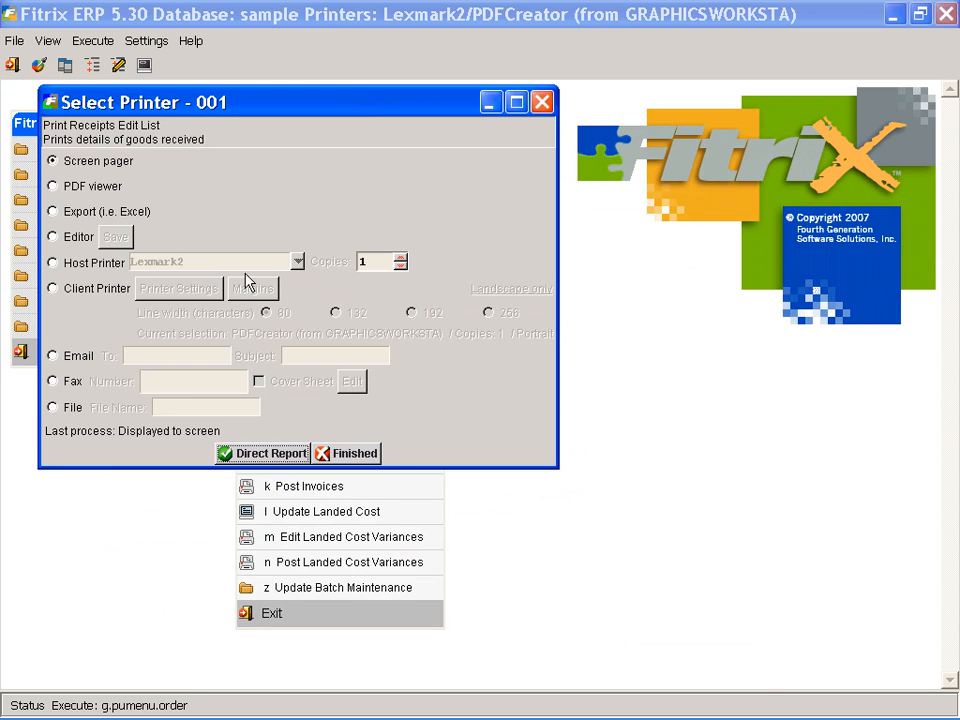
{"action": "left_click", "coordinate": [370, 453]}
- Post the receipts for the copied order number, sending the posting list to the screen pager, and close the list
{"action": "left_click", "coordinate": [393, 414]}
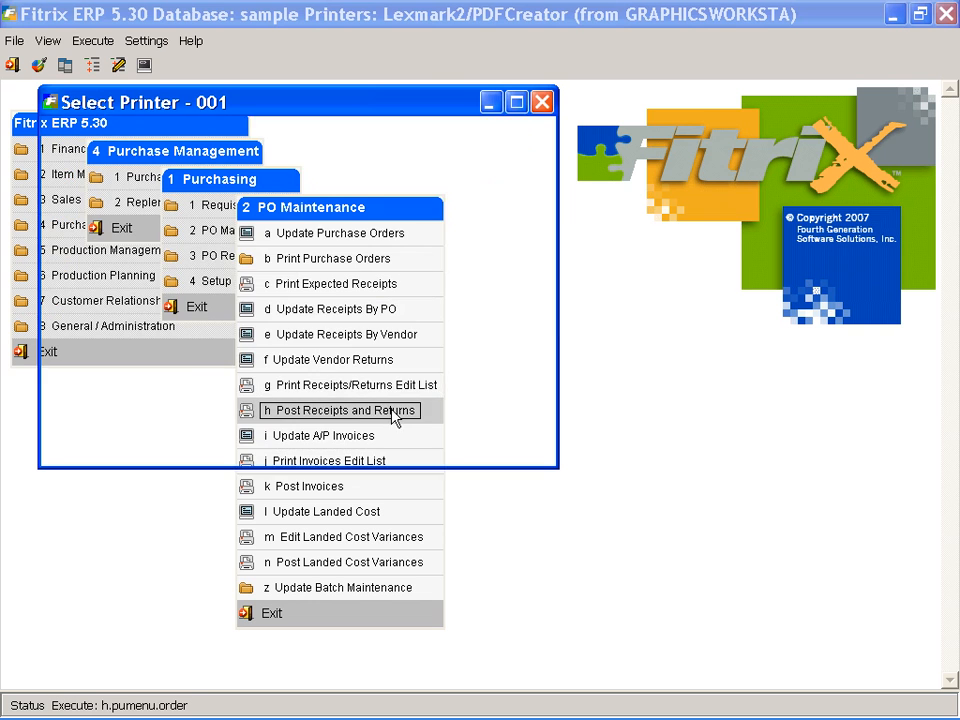
{"action": "left_click", "coordinate": [53, 161]}
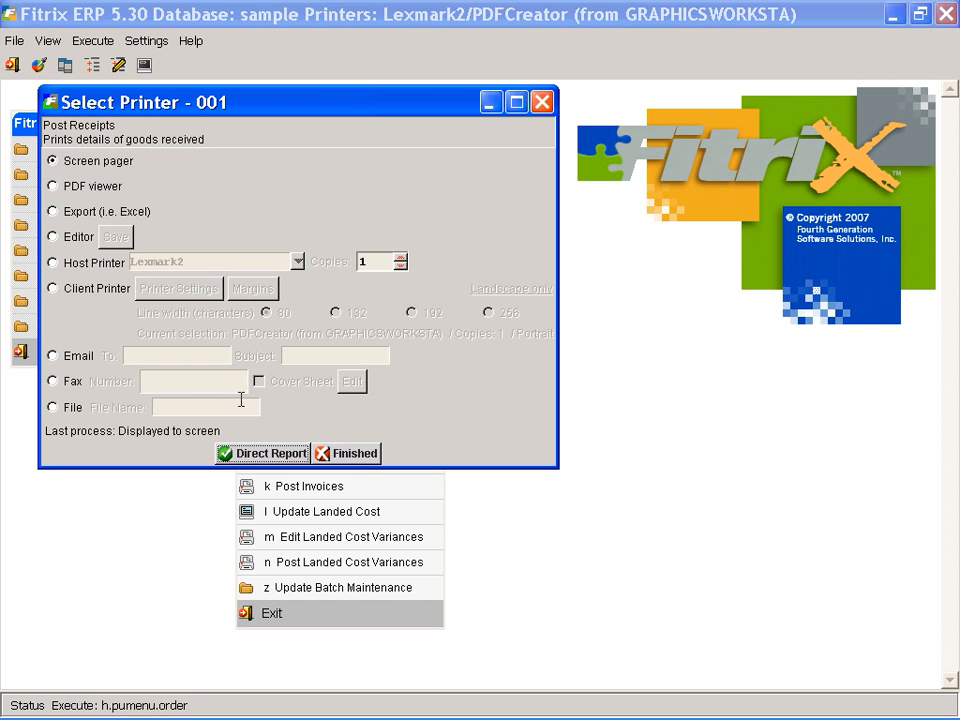
{"action": "left_click", "coordinate": [262, 455]}
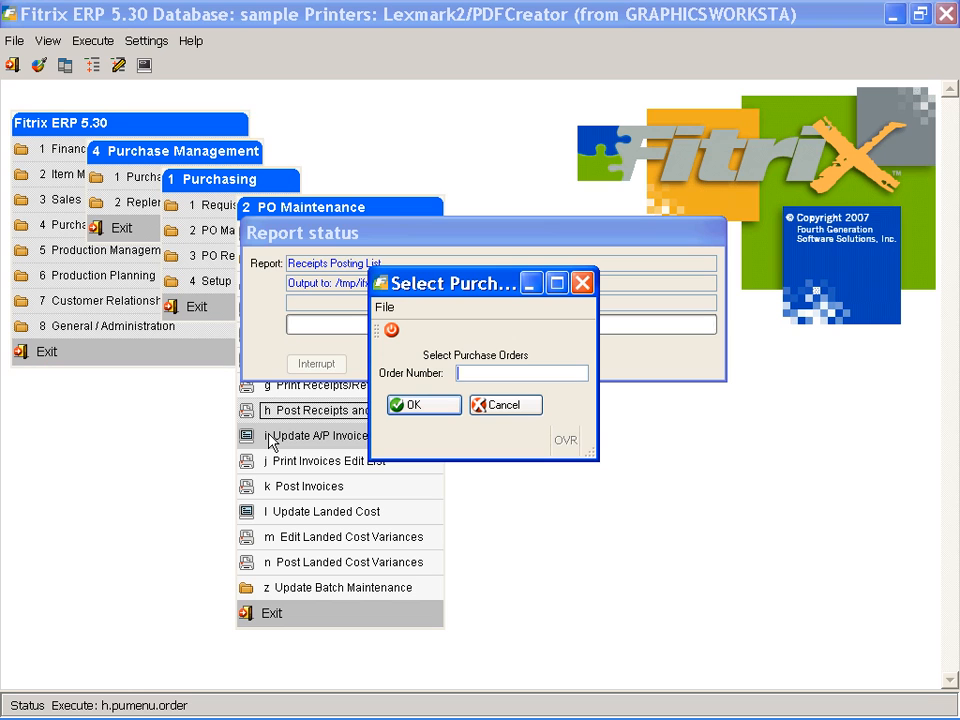
{"action": "right_click", "coordinate": [484, 370]}
{"action": "left_click", "coordinate": [500, 463]}
{"action": "left_click", "coordinate": [447, 410]}
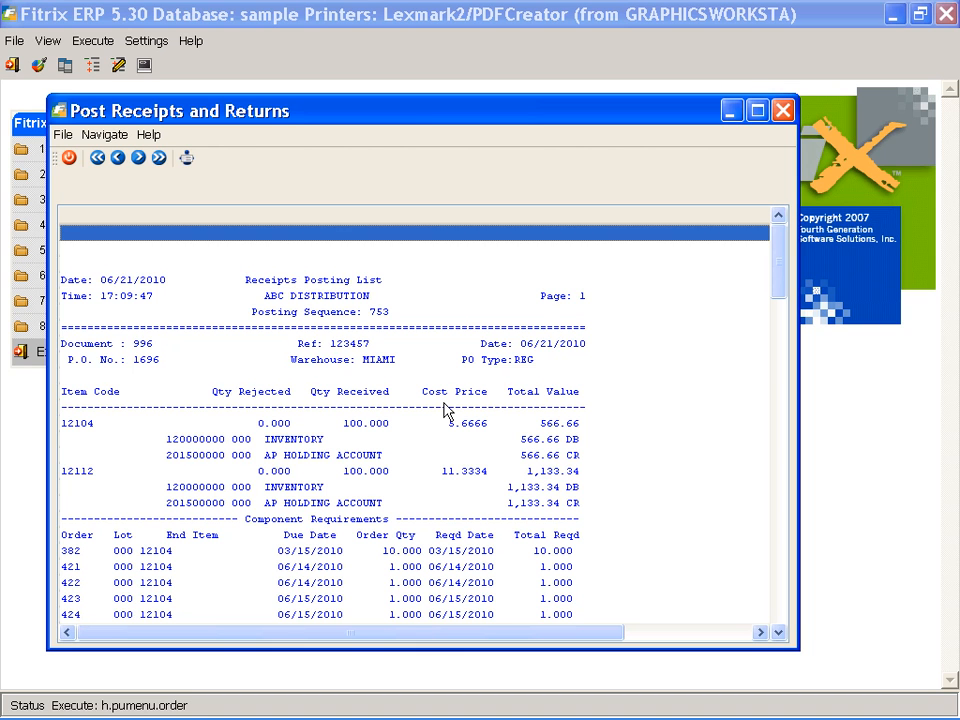
{"action": "left_click", "coordinate": [69, 157]}
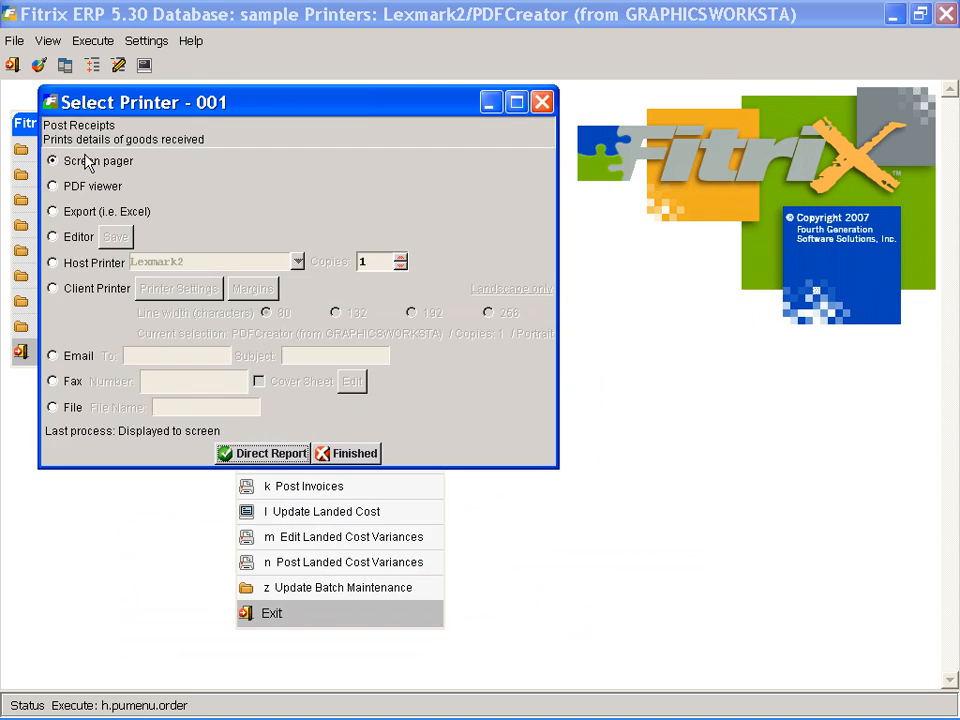
- Finish the receipts posting and add a new A/P invoice for the copied PO number, moving to its detail lines
{"action": "left_click", "coordinate": [343, 454]}
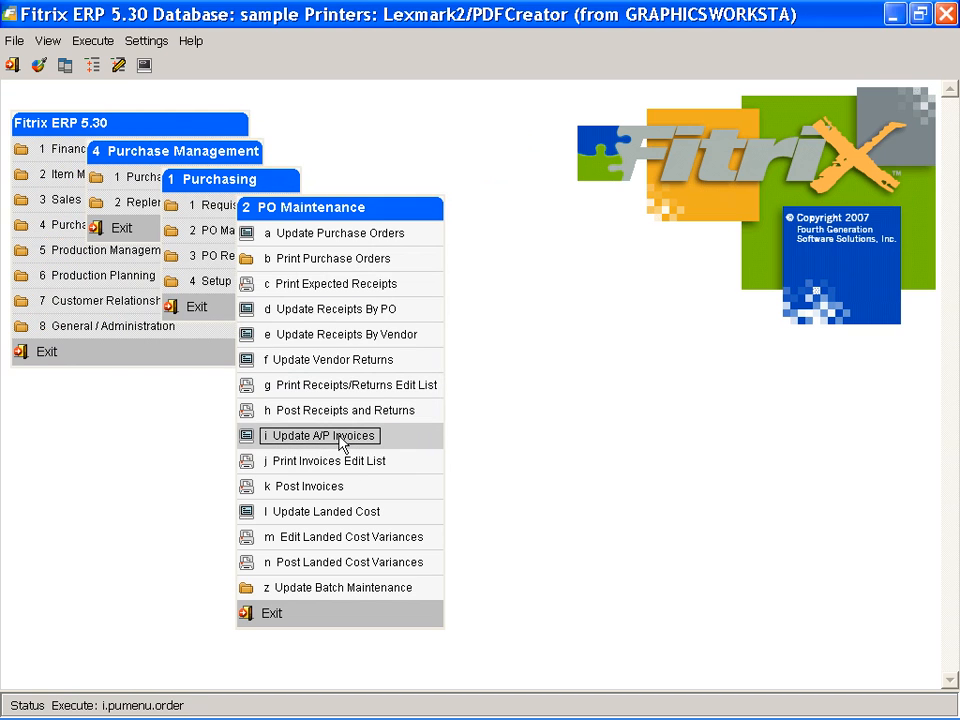
{"action": "left_click", "coordinate": [343, 440]}
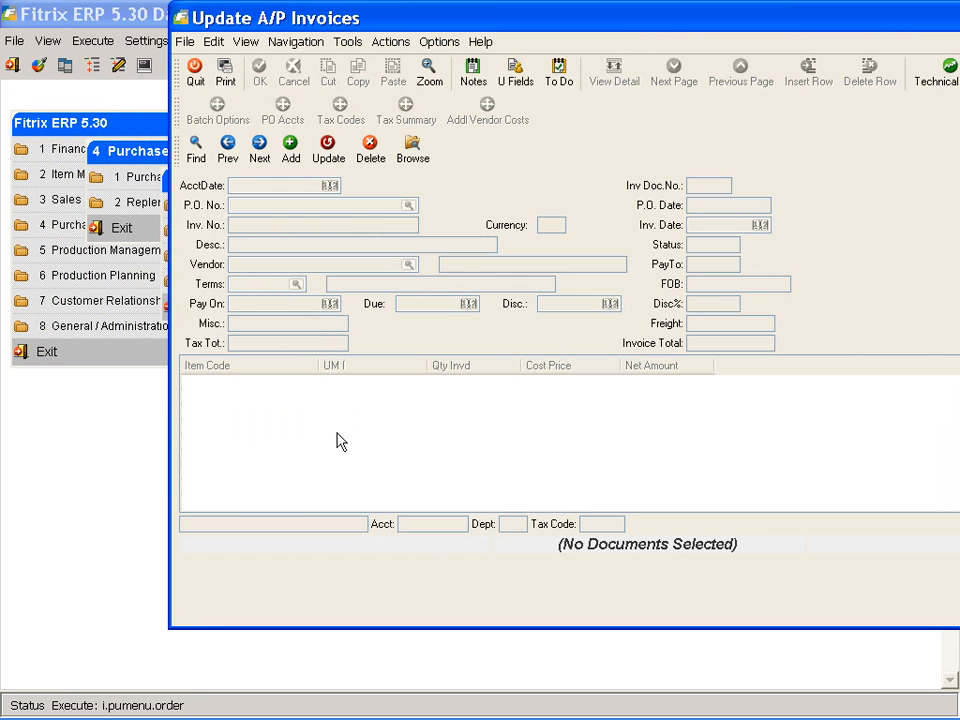
{"action": "left_click", "coordinate": [283, 147]}
{"action": "left_click", "coordinate": [240, 206]}
{"action": "right_click", "coordinate": [238, 207]}
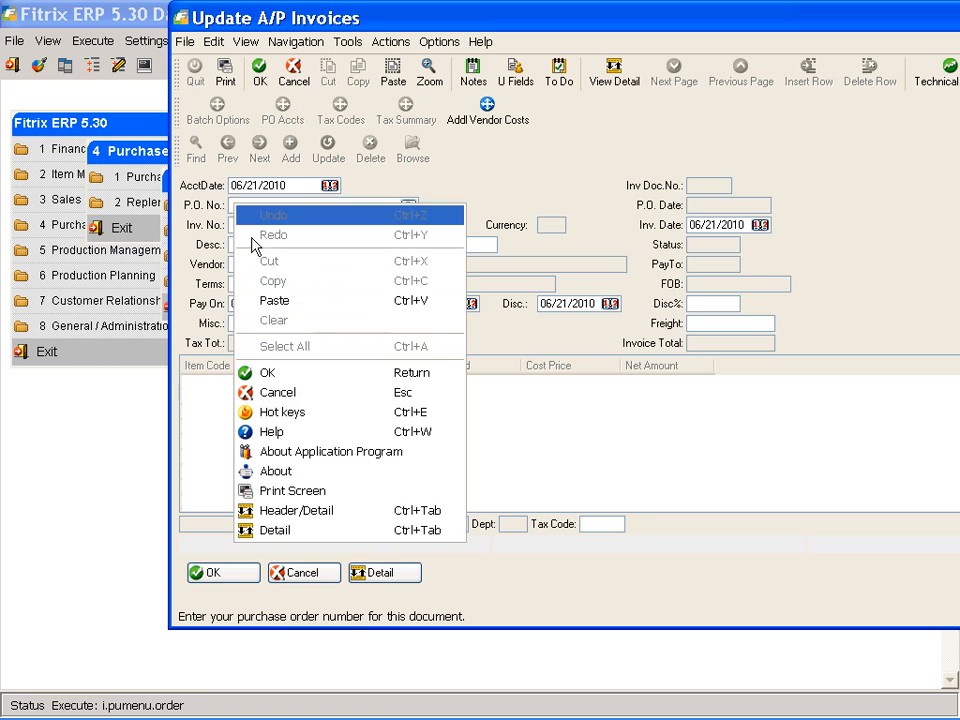
{"action": "left_click", "coordinate": [285, 302]}
{"action": "key", "text": "Tab"}
{"action": "key", "text": "ctrl+Tab"}
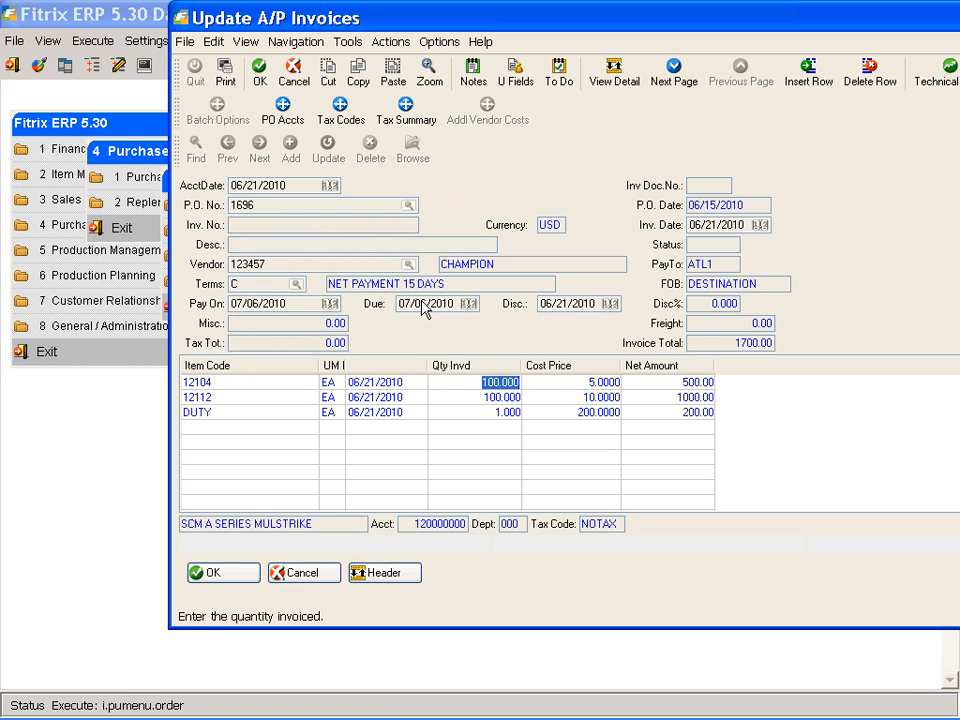
- Set the DUTY line's invoiced quantity to 0, decline more information on the price tolerance warning, and save the invoice
{"action": "key", "text": "Down"}
{"action": "key", "text": "Down"}
{"action": "type", "text": "0"}
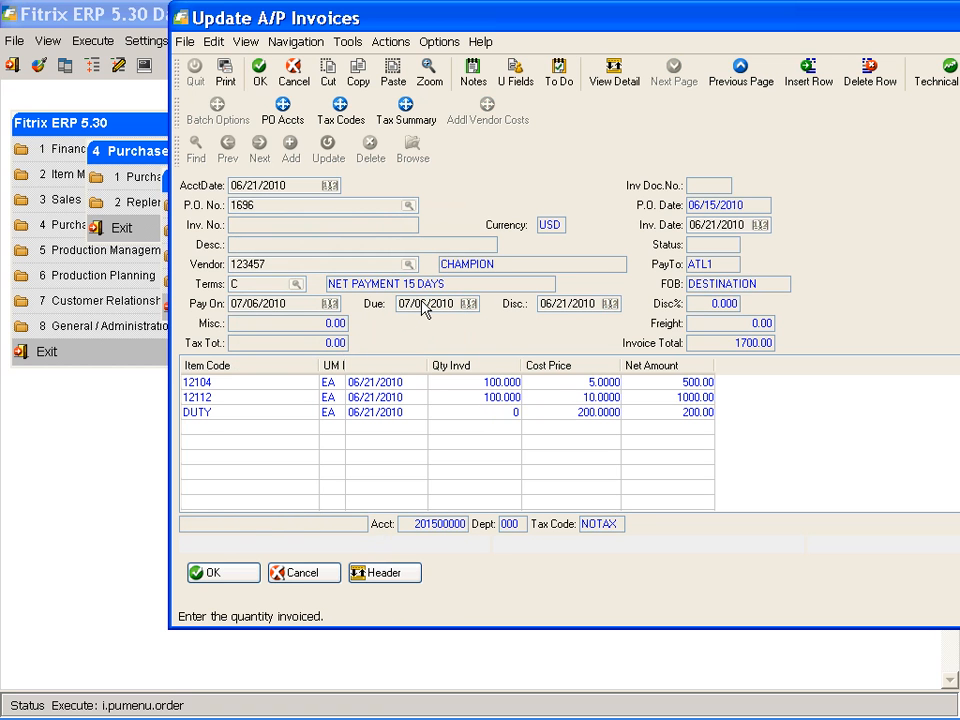
{"action": "key", "text": "Tab"}
{"action": "key", "text": "Tab"}
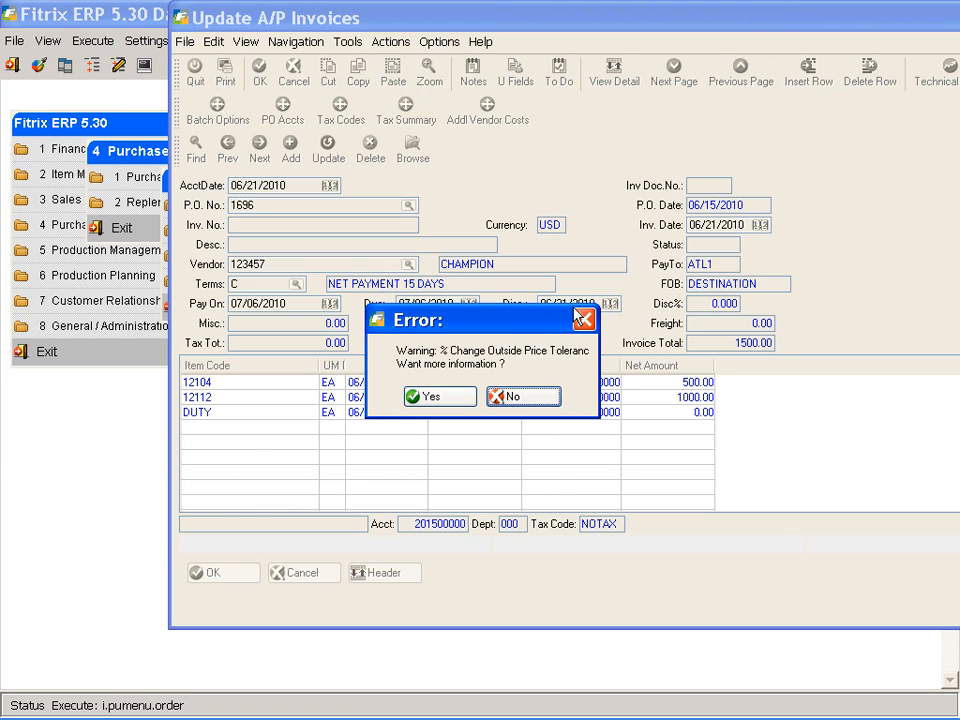
{"action": "left_click", "coordinate": [525, 397]}
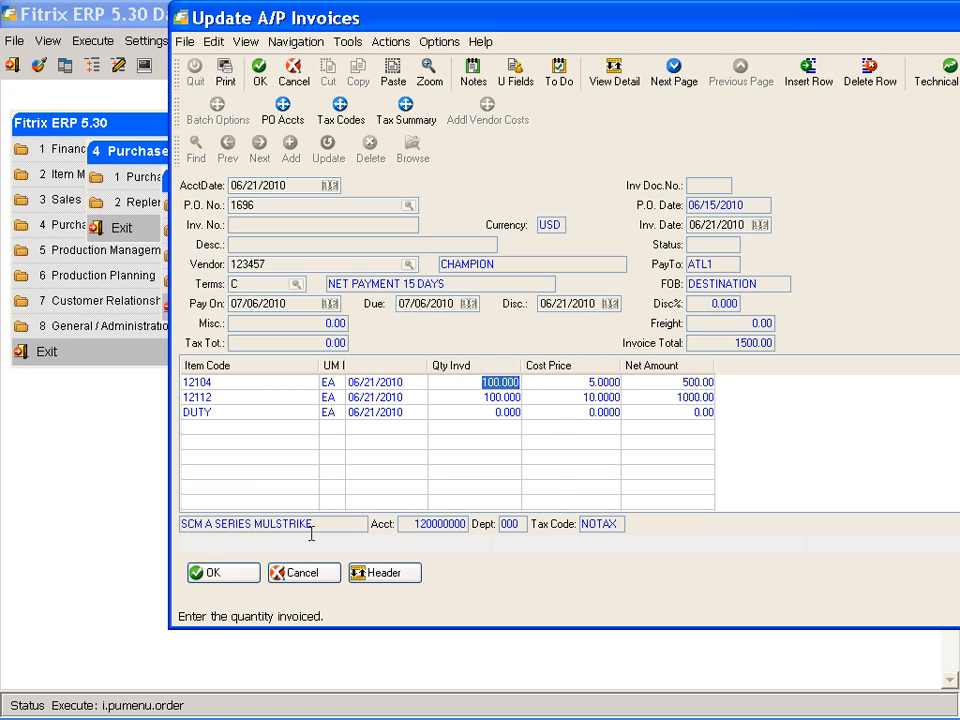
{"action": "left_click", "coordinate": [214, 573]}
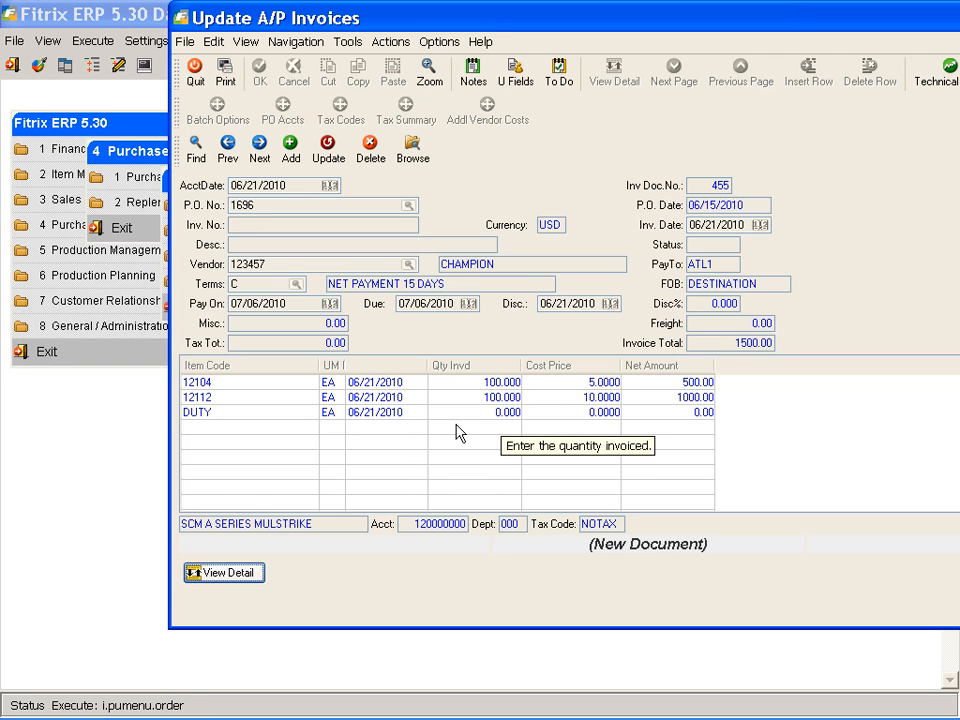
- Add a second A/P invoice for the copied PO number with invoice number 433231
{"action": "left_click", "coordinate": [290, 146]}
{"action": "key", "text": "Tab"}
{"action": "right_click", "coordinate": [248, 206]}
{"action": "left_click", "coordinate": [290, 300]}
{"action": "key", "text": "Tab"}
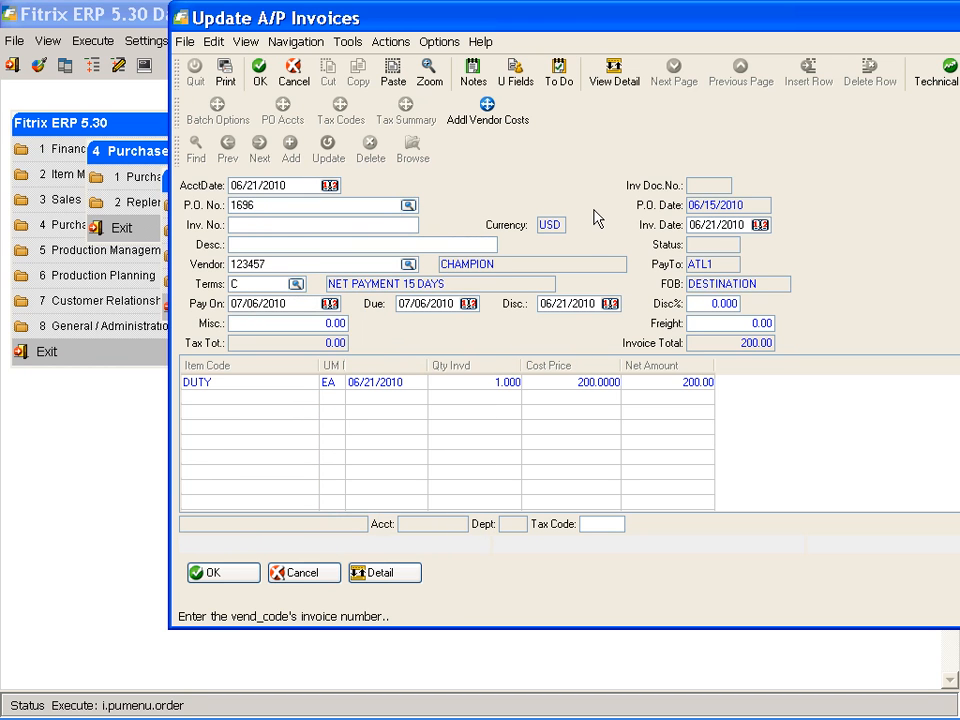
{"action": "type", "text": "433231"}
{"action": "key", "text": "Tab"}
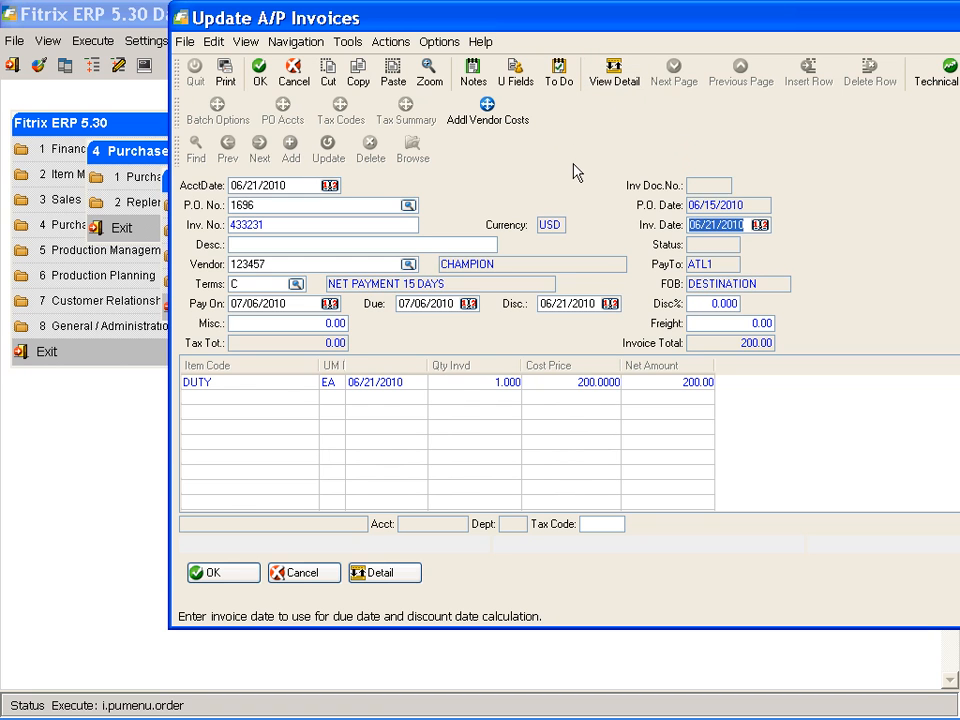
- Mark the invoice as additional vendor costs and change its vendor to SONY OF AMERICA
{"action": "left_click", "coordinate": [487, 112]}
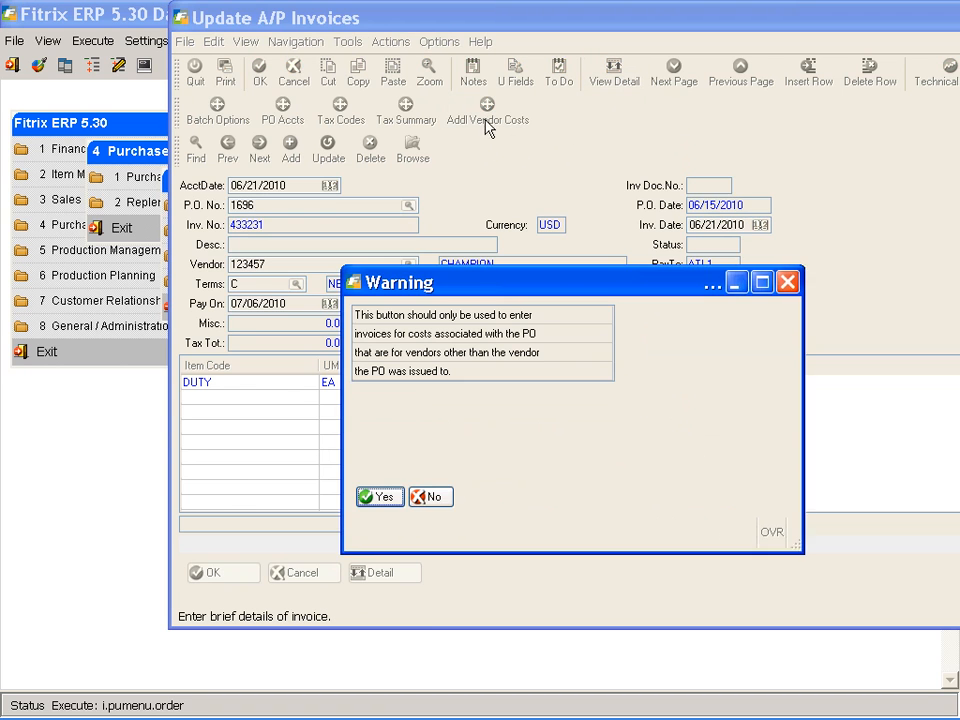
{"action": "left_click", "coordinate": [380, 500]}
{"action": "type", "text": "123462"}
{"action": "key", "text": "Tab"}
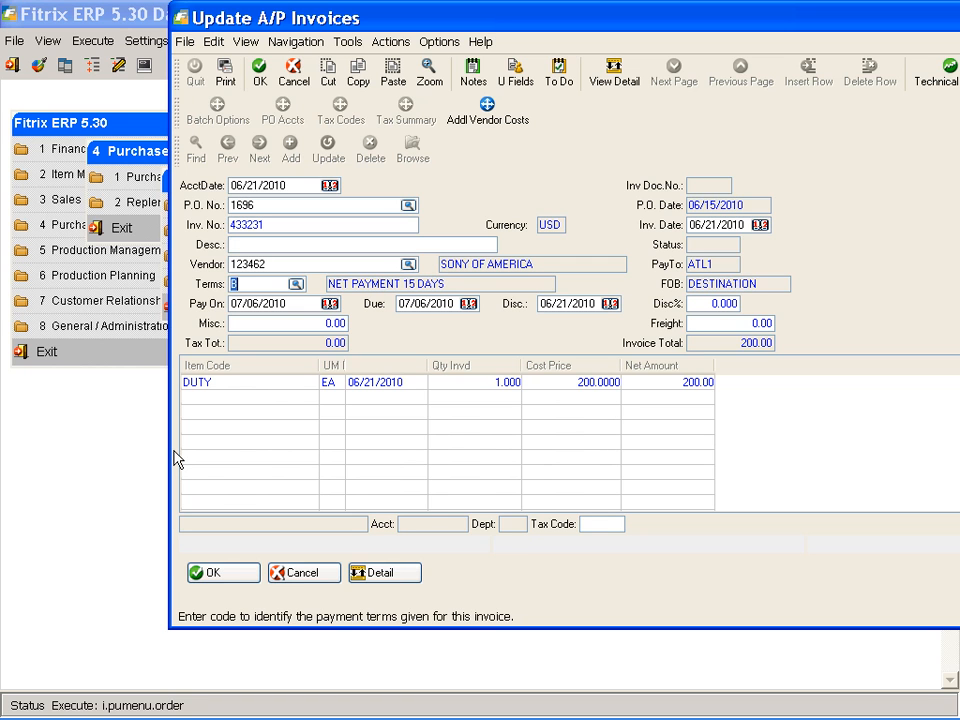
- Set the DUTY line's cost price to 150, save the invoice, and quit the invoices form
{"action": "key", "text": "ctrl+Tab"}
{"action": "key", "text": "Tab"}
{"action": "type", "text": "150"}
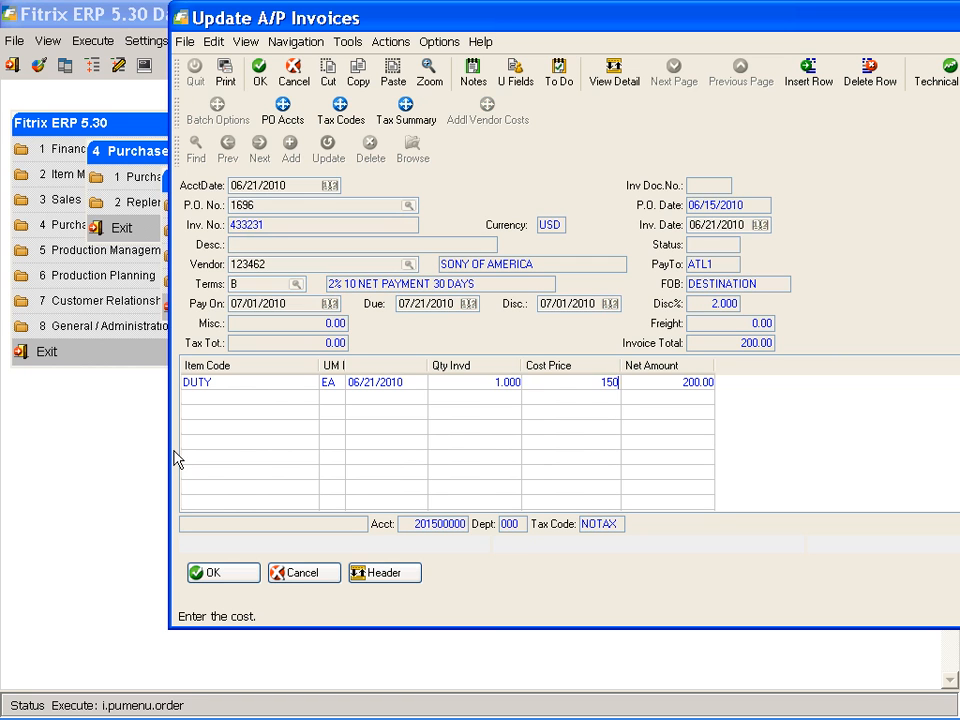
{"action": "key", "text": "Tab"}
{"action": "left_click", "coordinate": [250, 573]}
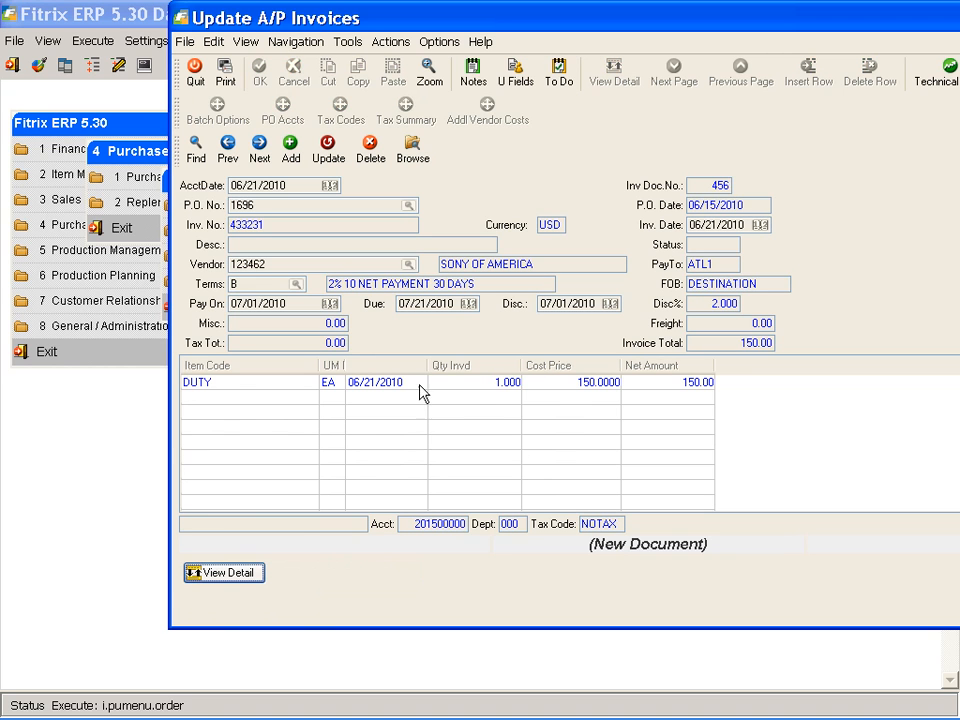
{"action": "left_click", "coordinate": [197, 72]}
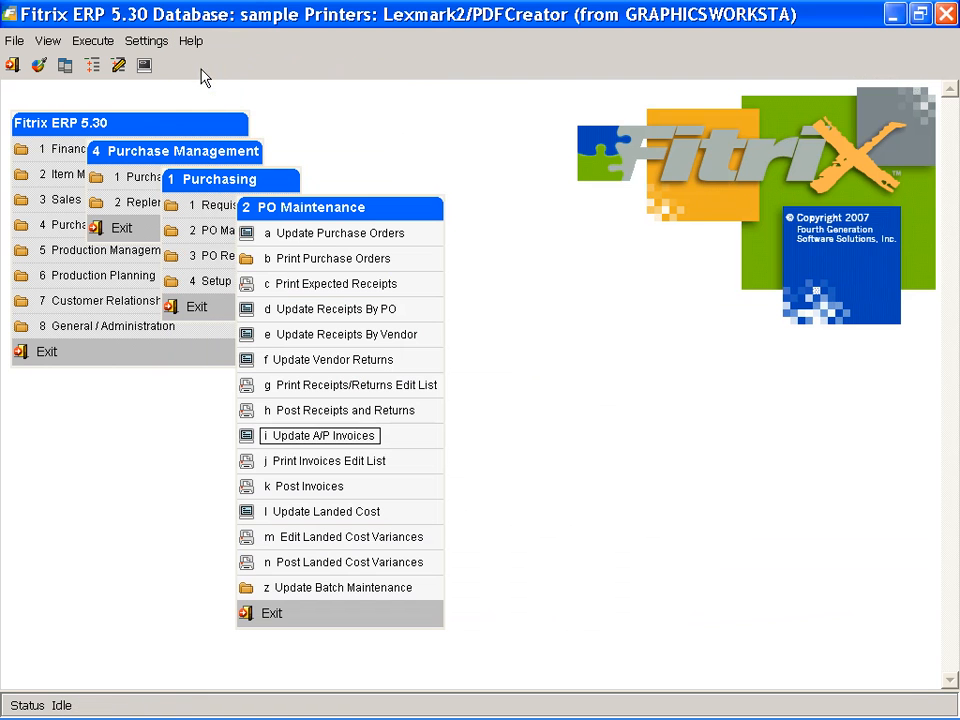
- Run the invoices edit list to the screen pager, review it, and close it
{"action": "left_click", "coordinate": [377, 473]}
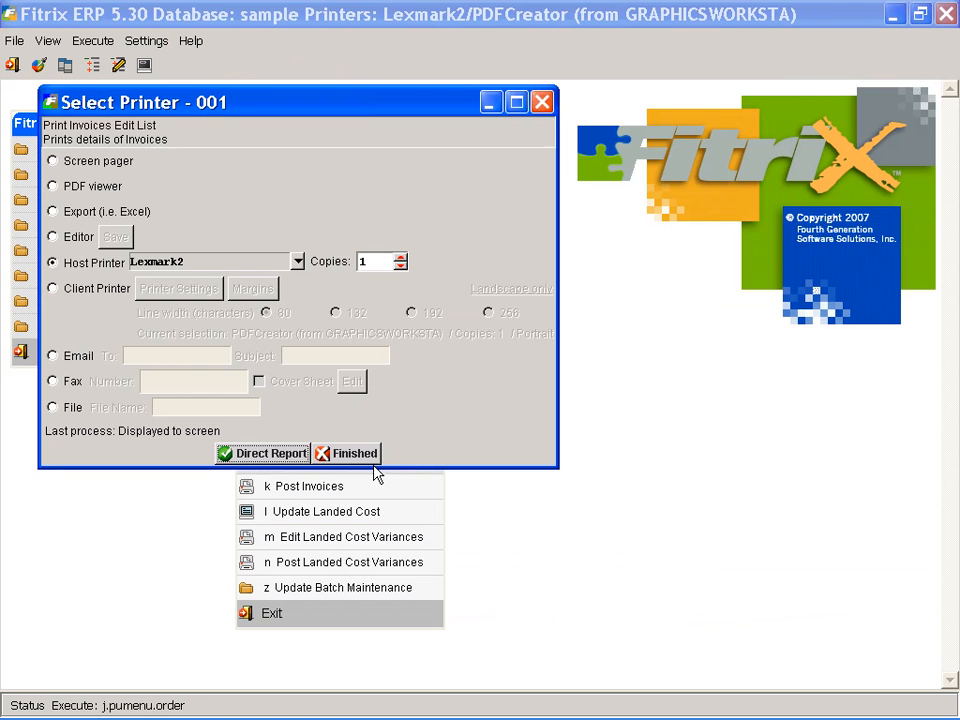
{"action": "left_click", "coordinate": [80, 161]}
{"action": "left_click", "coordinate": [266, 453]}
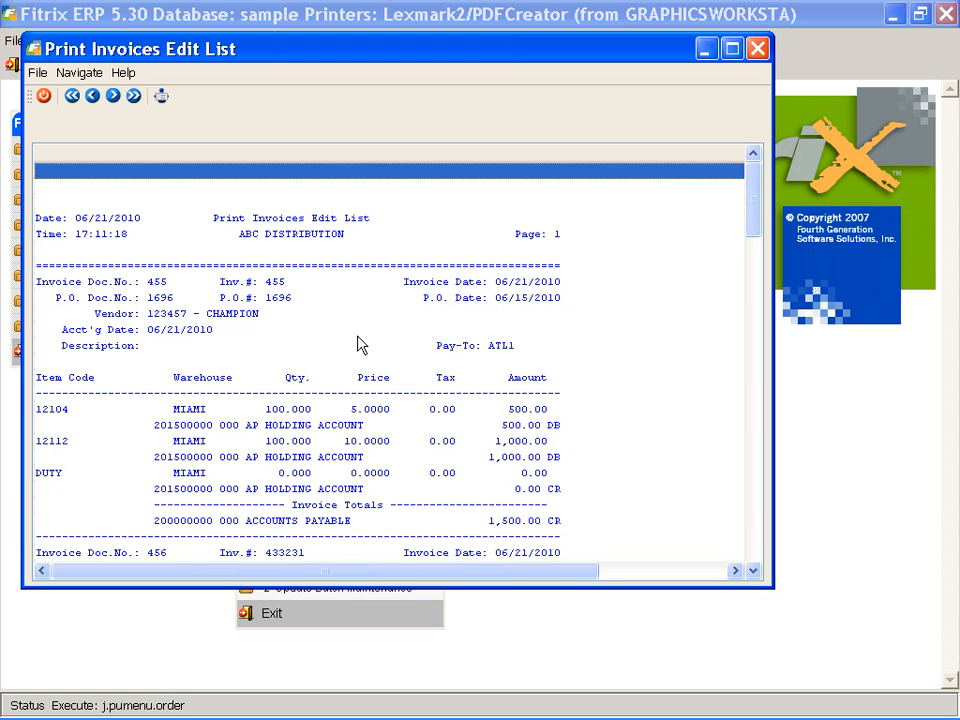
{"action": "left_click", "coordinate": [44, 97]}
{"action": "left_click", "coordinate": [360, 453]}
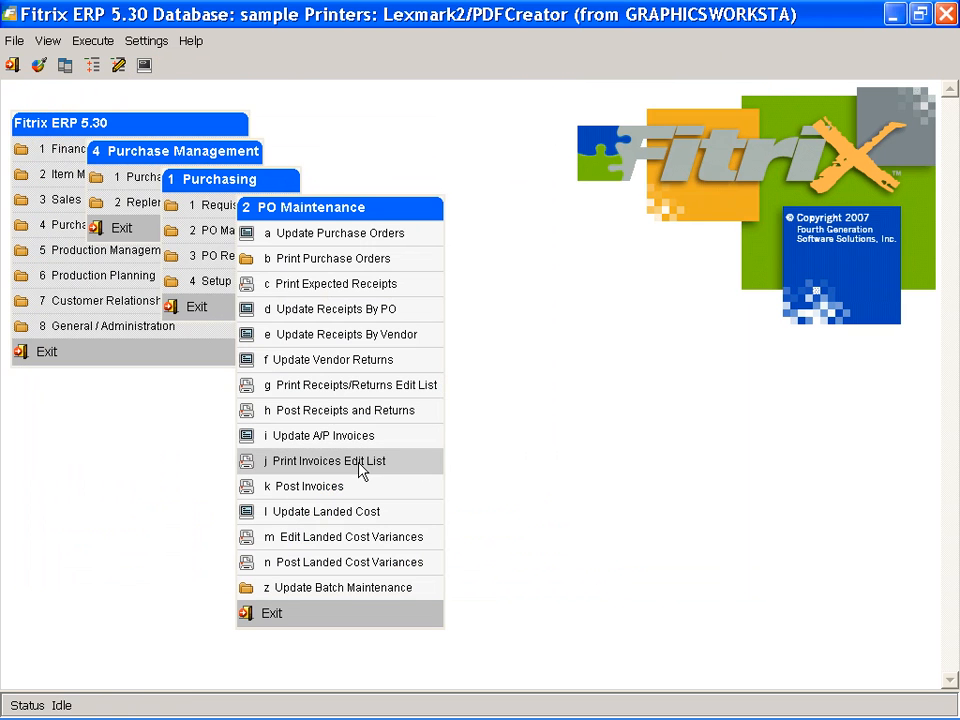
- Post the invoices, sending the posting list to the screen pager
{"action": "left_click", "coordinate": [364, 487]}
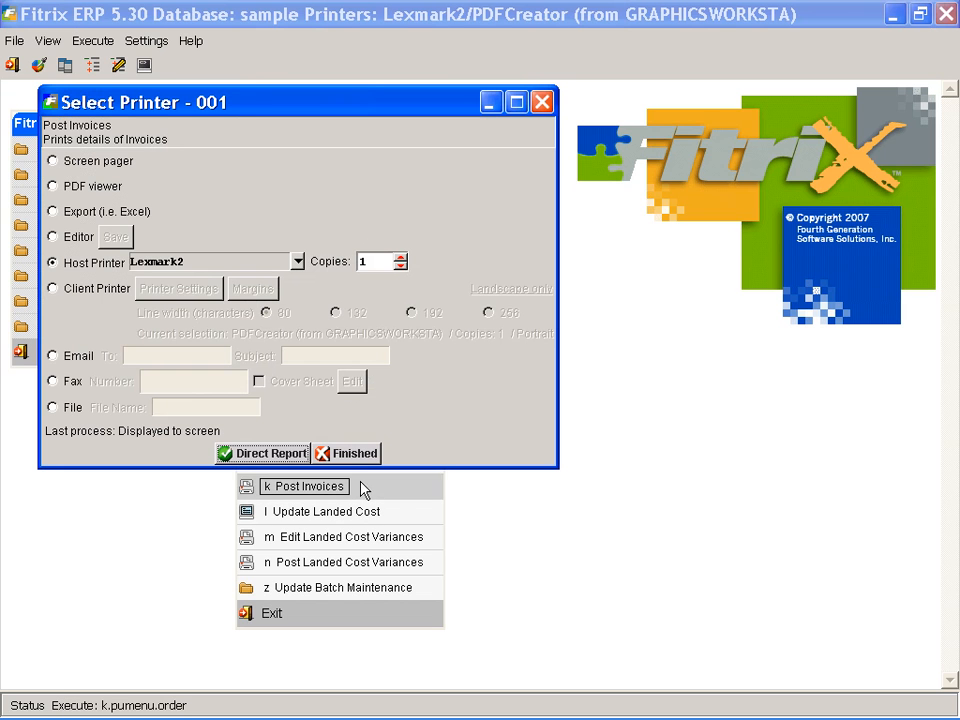
{"action": "left_click", "coordinate": [54, 160]}
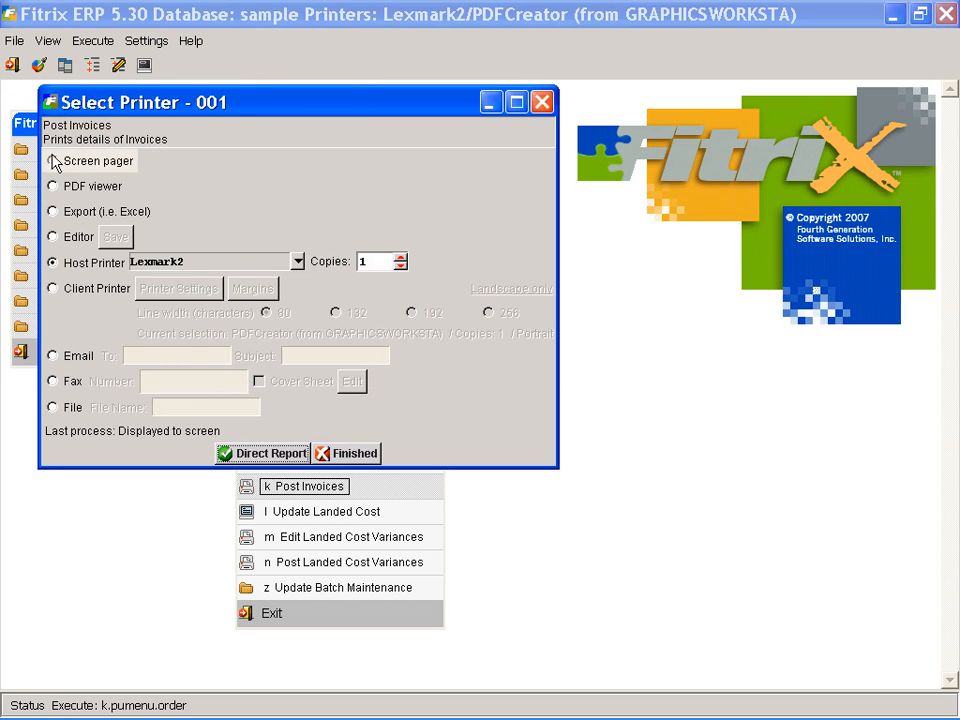
{"action": "left_click", "coordinate": [284, 455]}
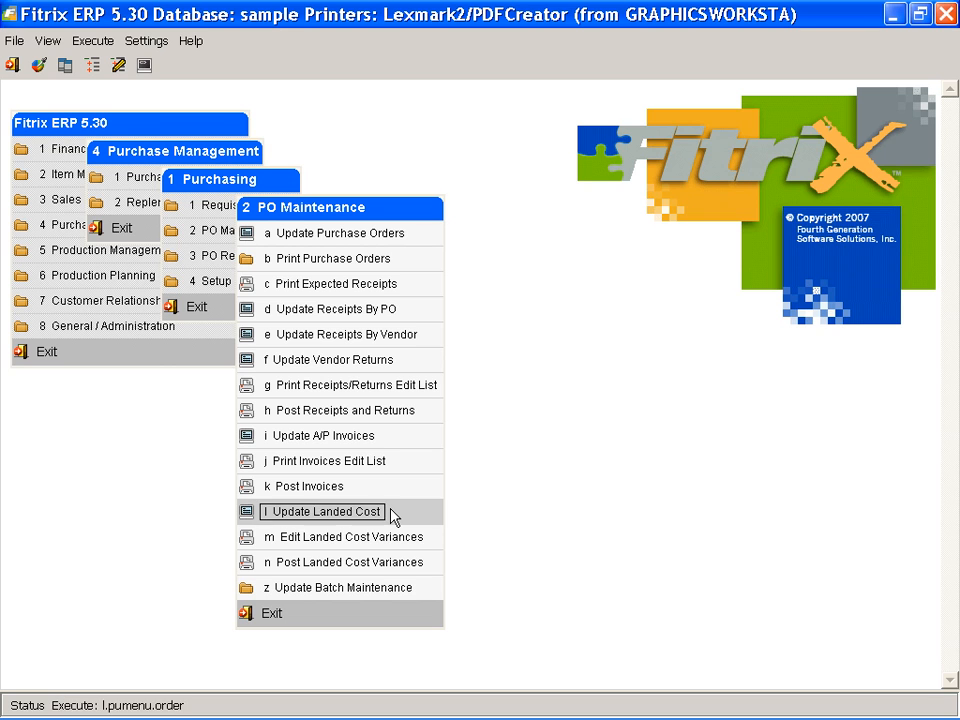
- Find the landed cost records for the copied PO number in Update Landed Cost
{"action": "left_click", "coordinate": [392, 515]}
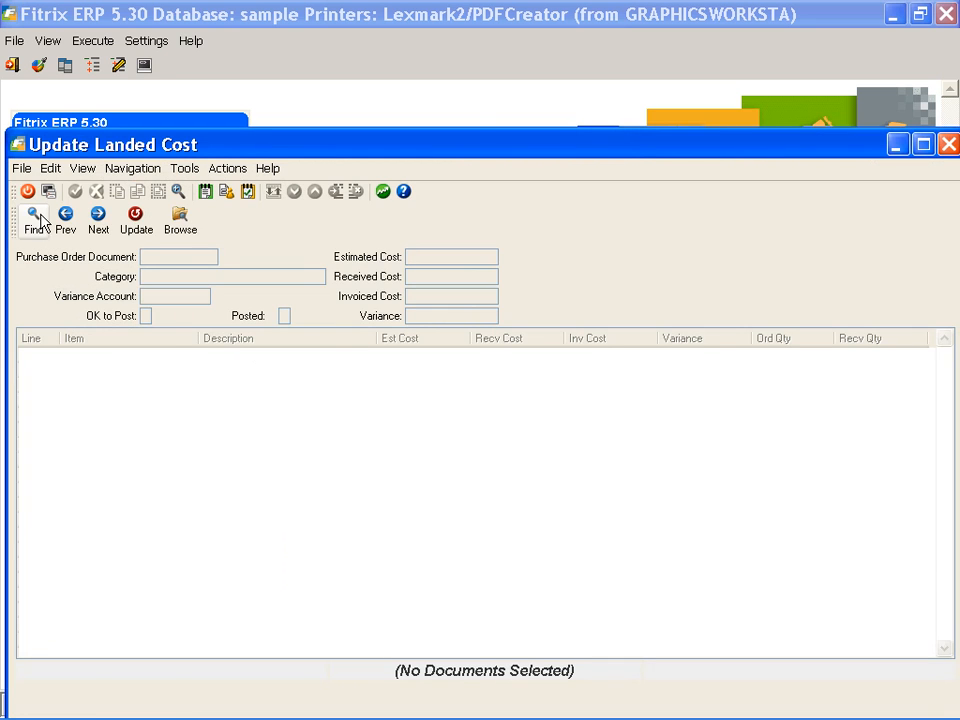
{"action": "left_click", "coordinate": [40, 222]}
{"action": "right_click", "coordinate": [143, 256]}
{"action": "left_click", "coordinate": [182, 351]}
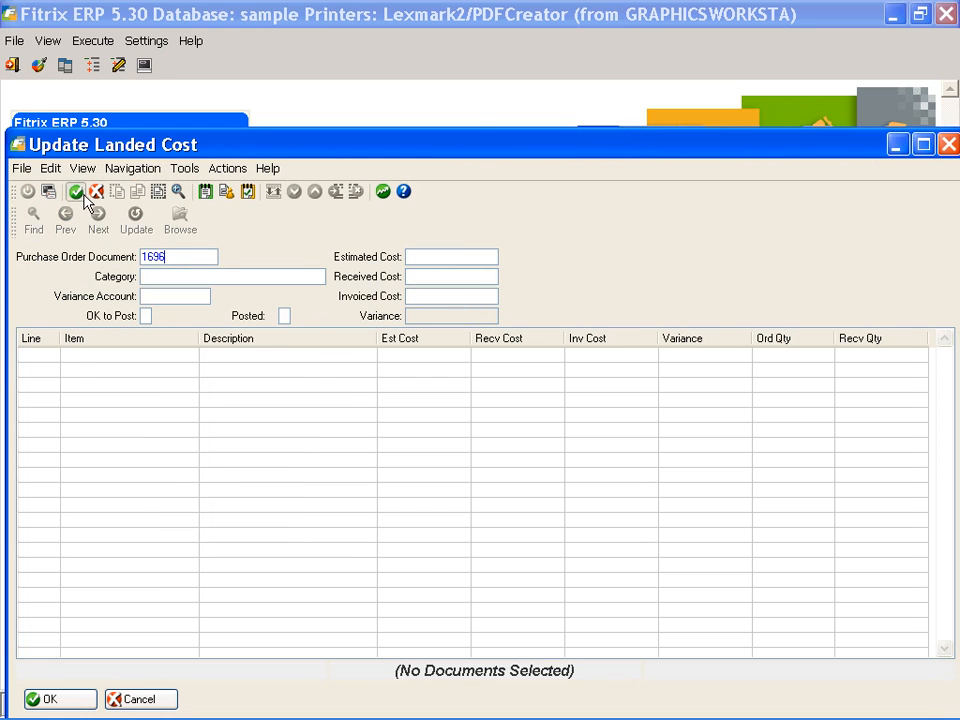
{"action": "left_click", "coordinate": [76, 191]}
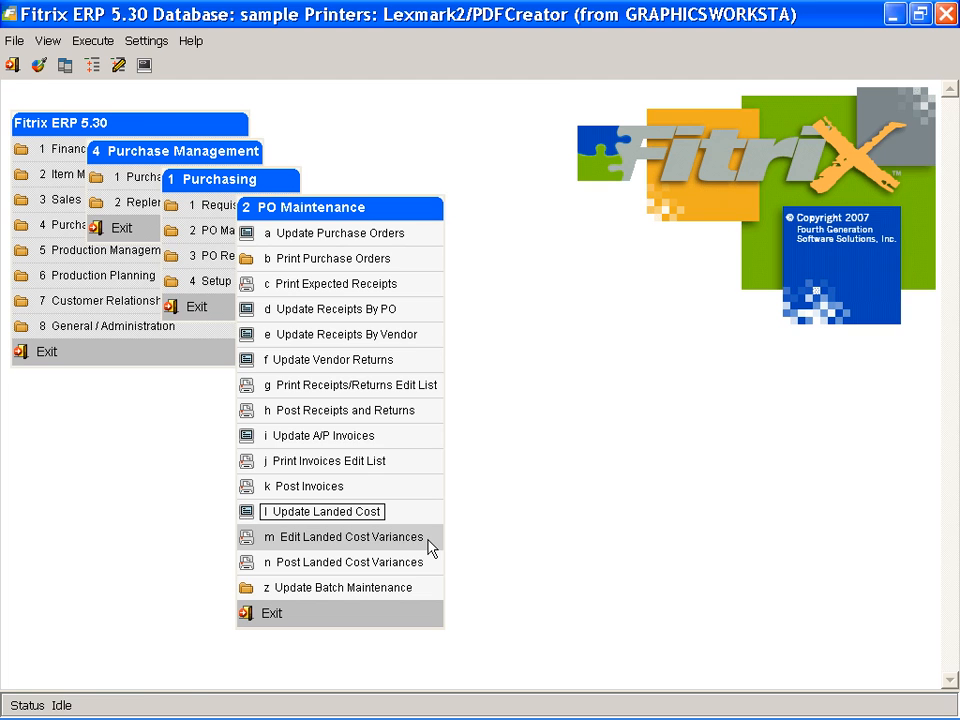
- Run the Edit Landed Cost Variances report to the screen pager, examine through its last page, and close it
{"action": "left_click", "coordinate": [430, 545]}
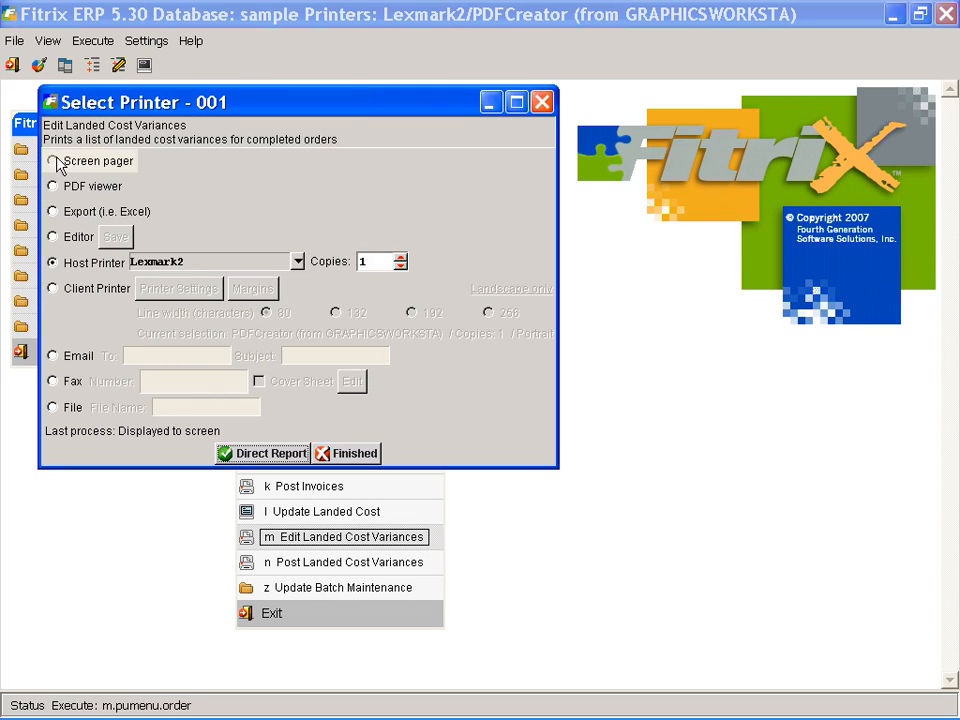
{"action": "left_click", "coordinate": [56, 160]}
{"action": "left_click", "coordinate": [268, 453]}
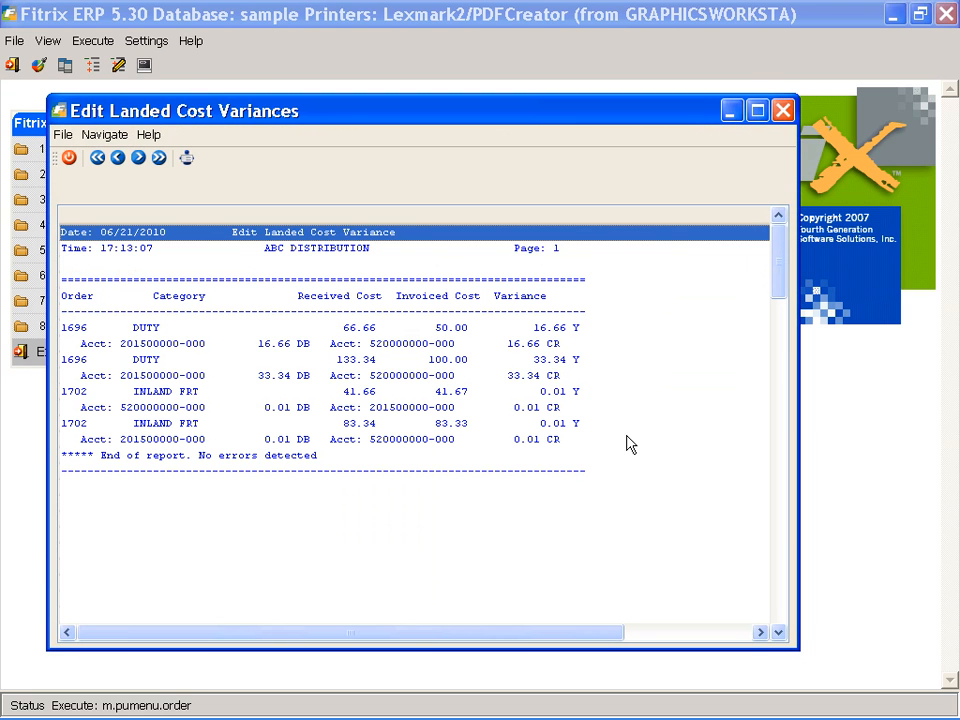
{"action": "left_click", "coordinate": [159, 158]}
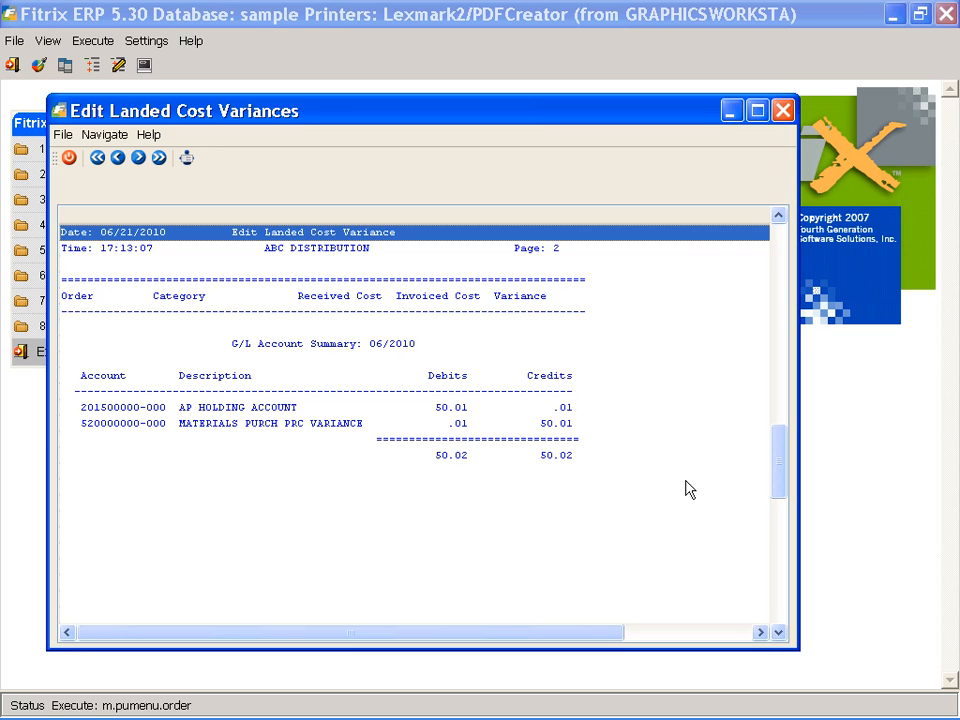
{"action": "key", "text": "Escape"}
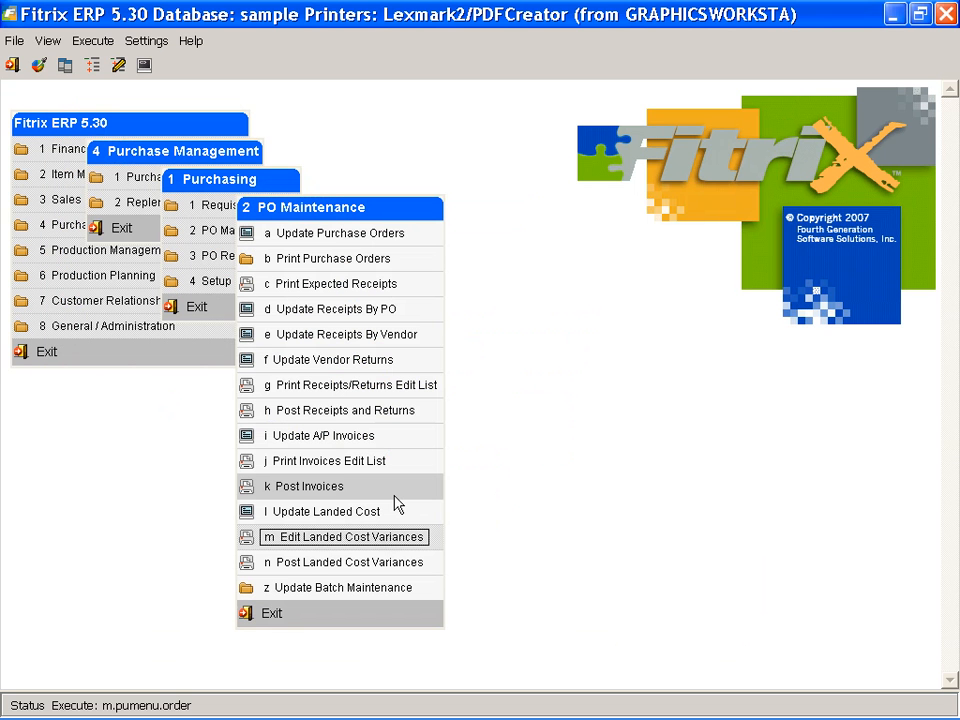